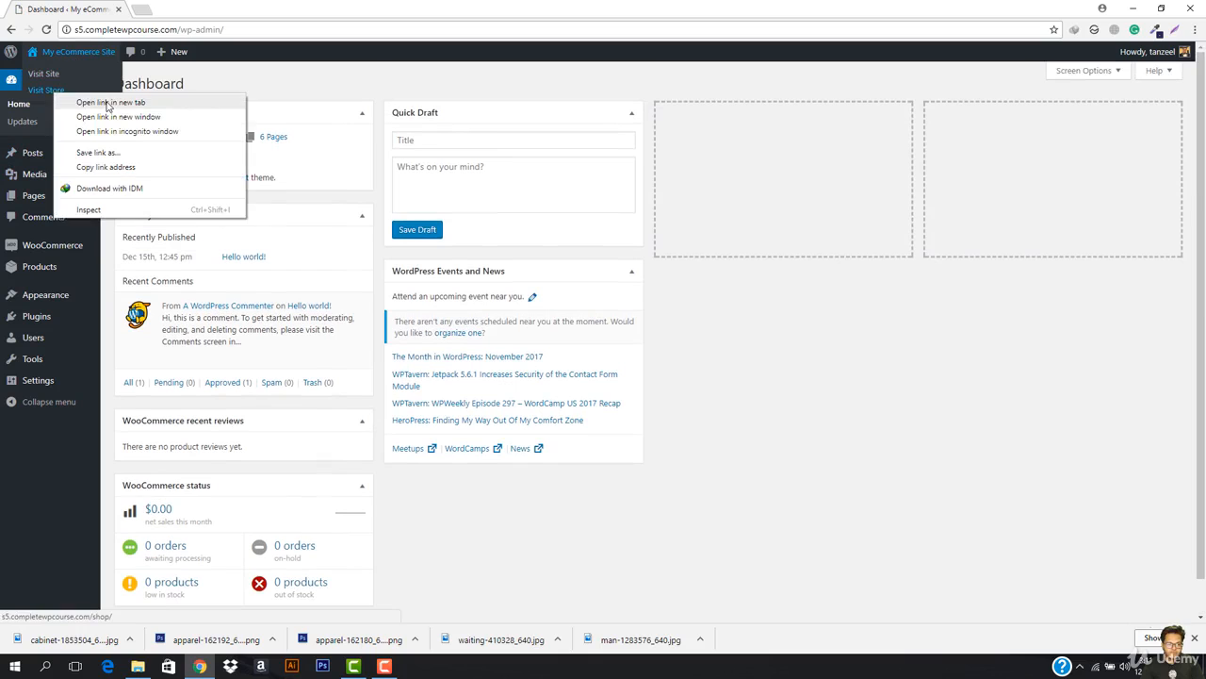
Step: Review the products listed on the store's shop page
key("ctrl+Tab")
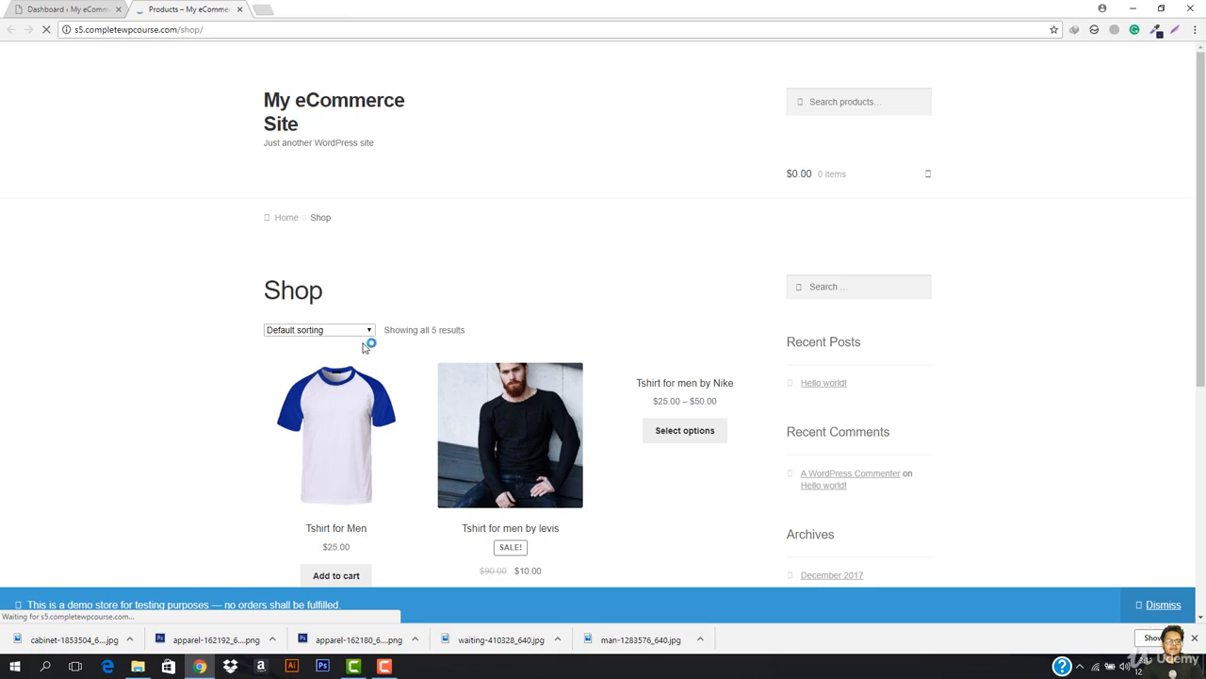
scroll(613, 394, "down", 2)
scroll(641, 402, "down", 2)
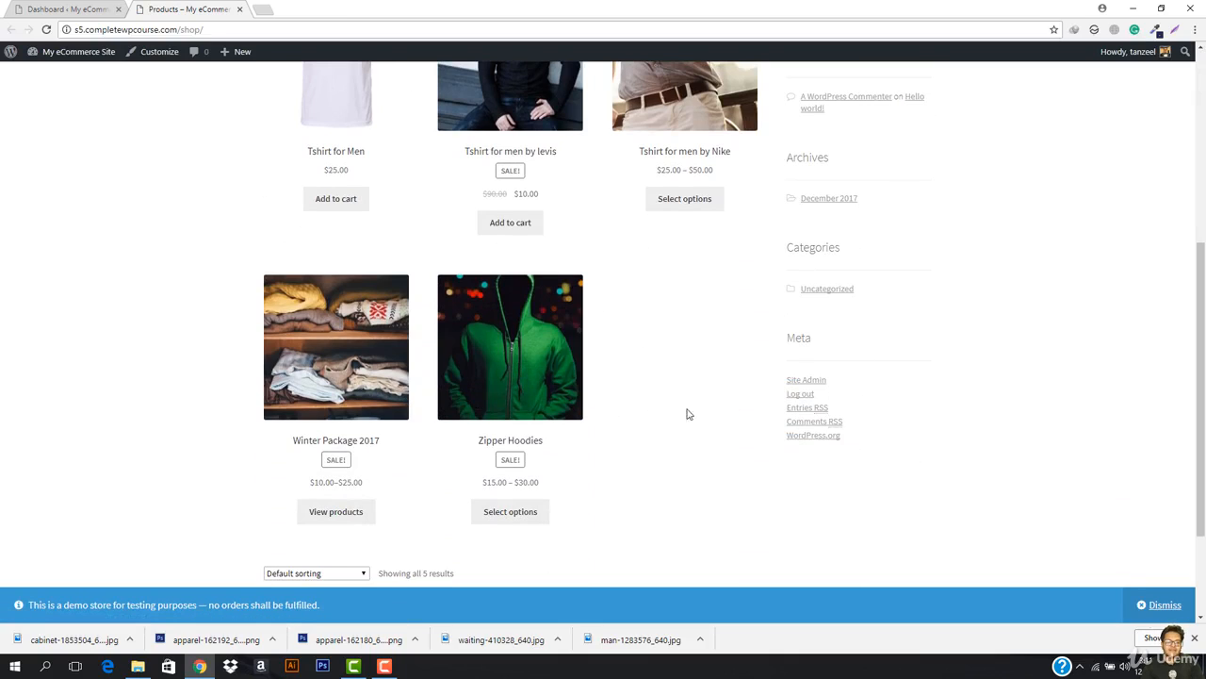
Step: Open amazon.com in a new browser tab
left_click(265, 9)
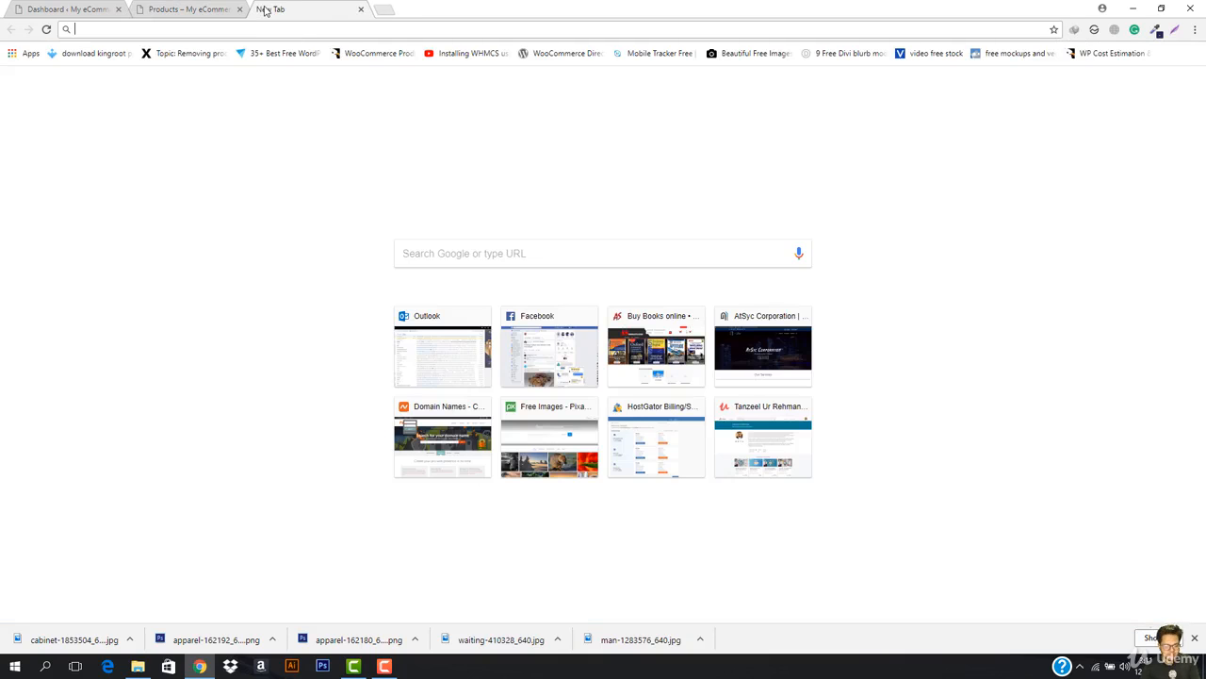
type("amz")
key("BackSpace")
type("azon.com")
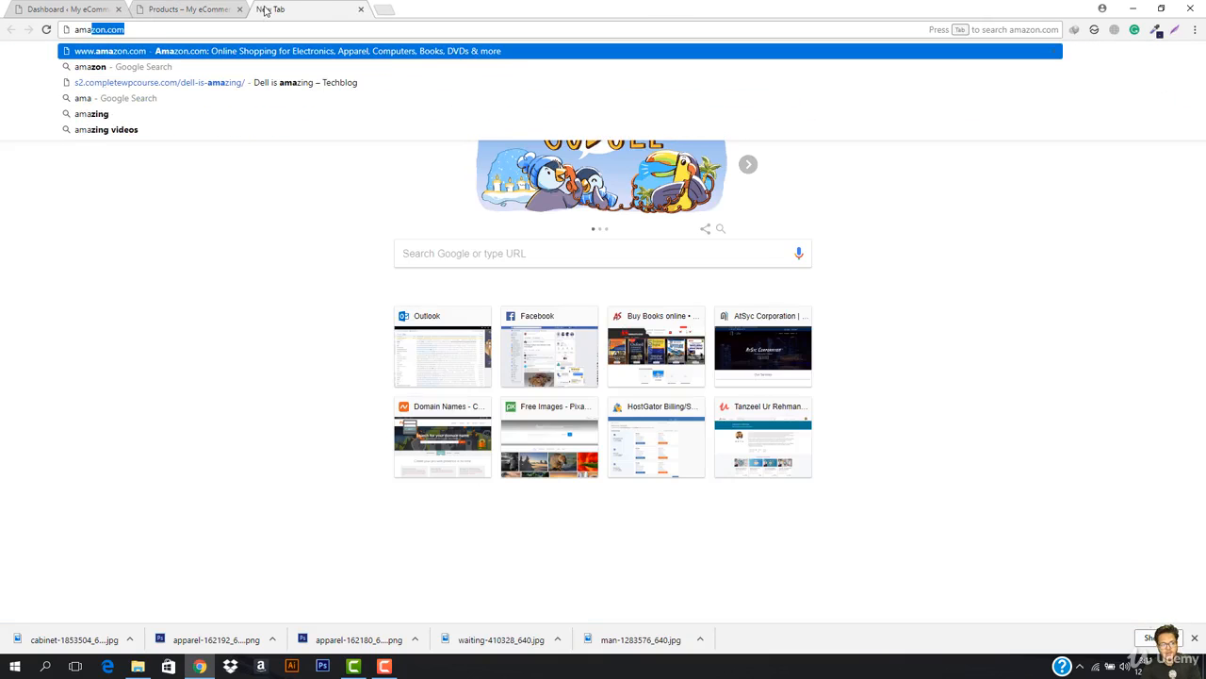
key("Return")
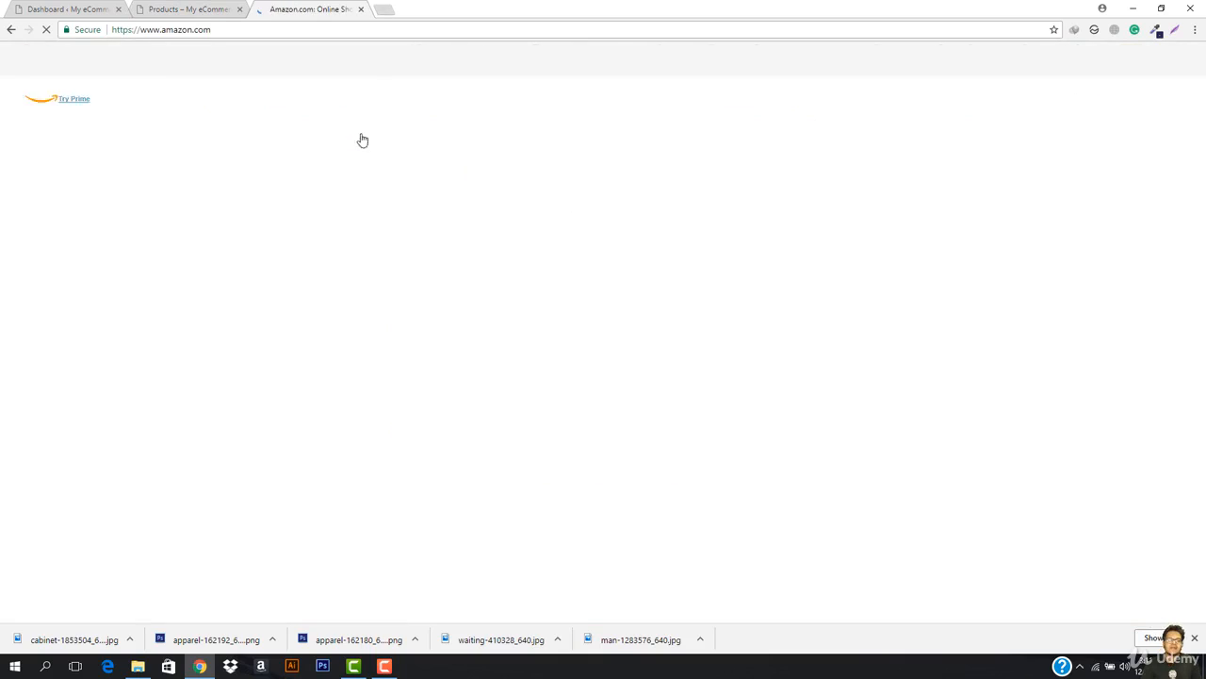
Step: Open the Become an Affiliate page from Amazon's footer in a new tab
scroll(698, 135, "down", 15)
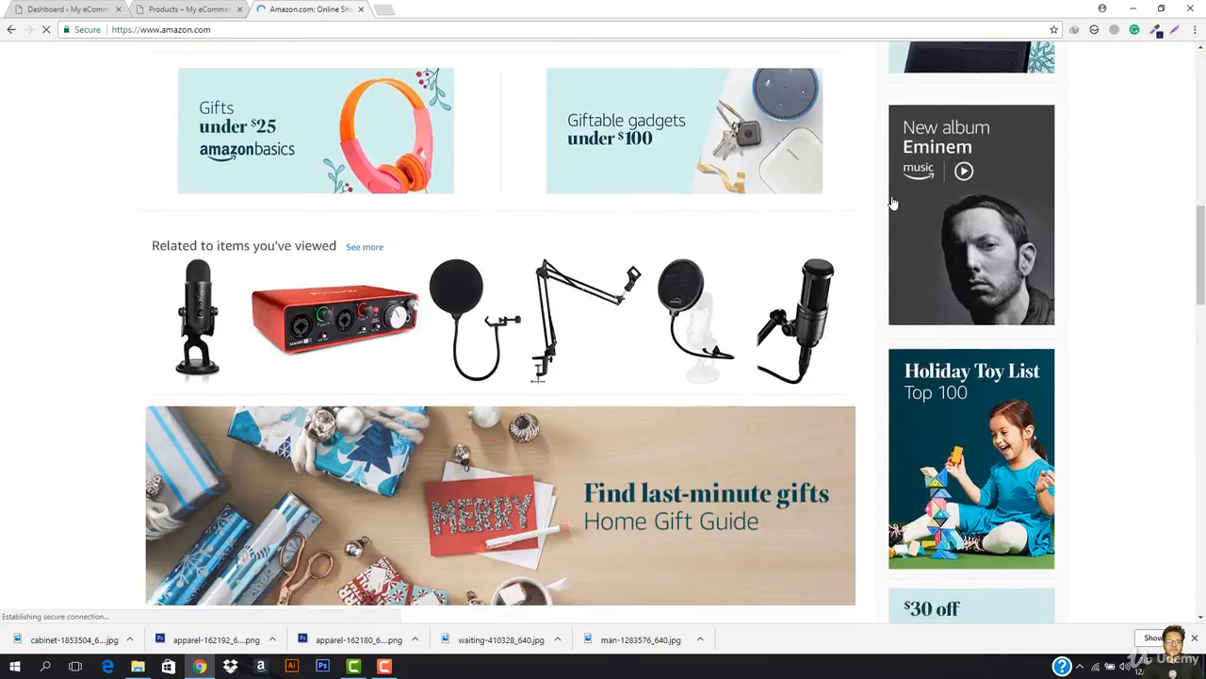
scroll(717, 413, "down", 2)
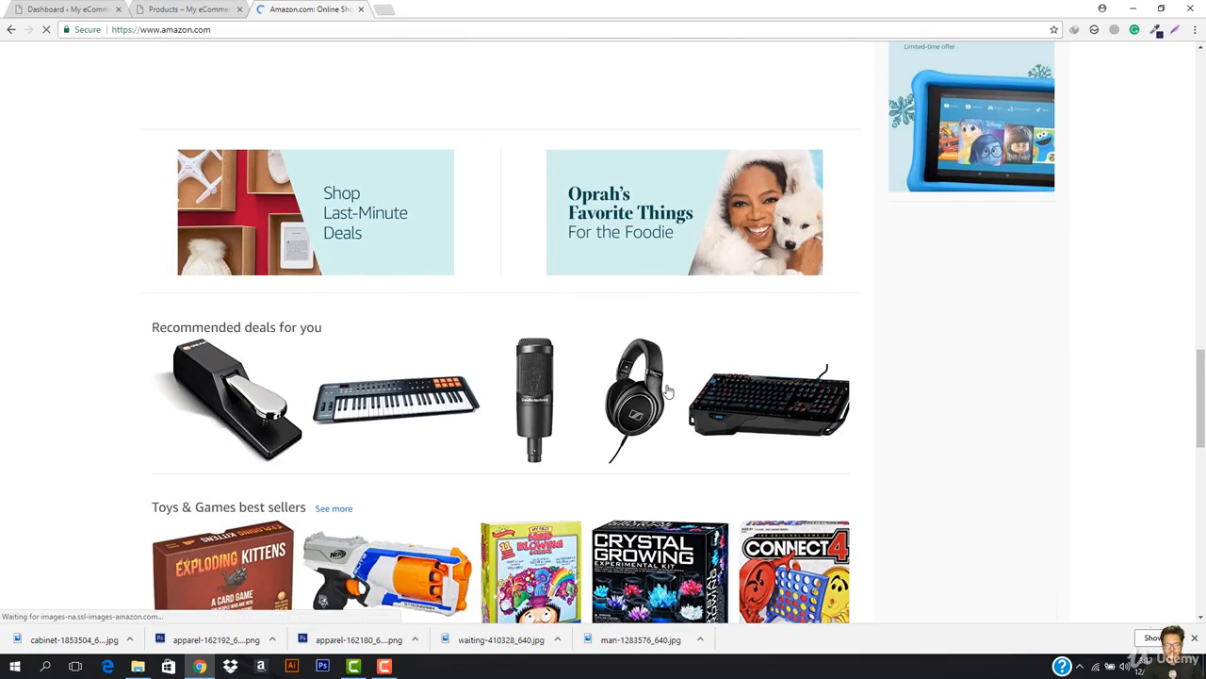
scroll(534, 282, "down", 6)
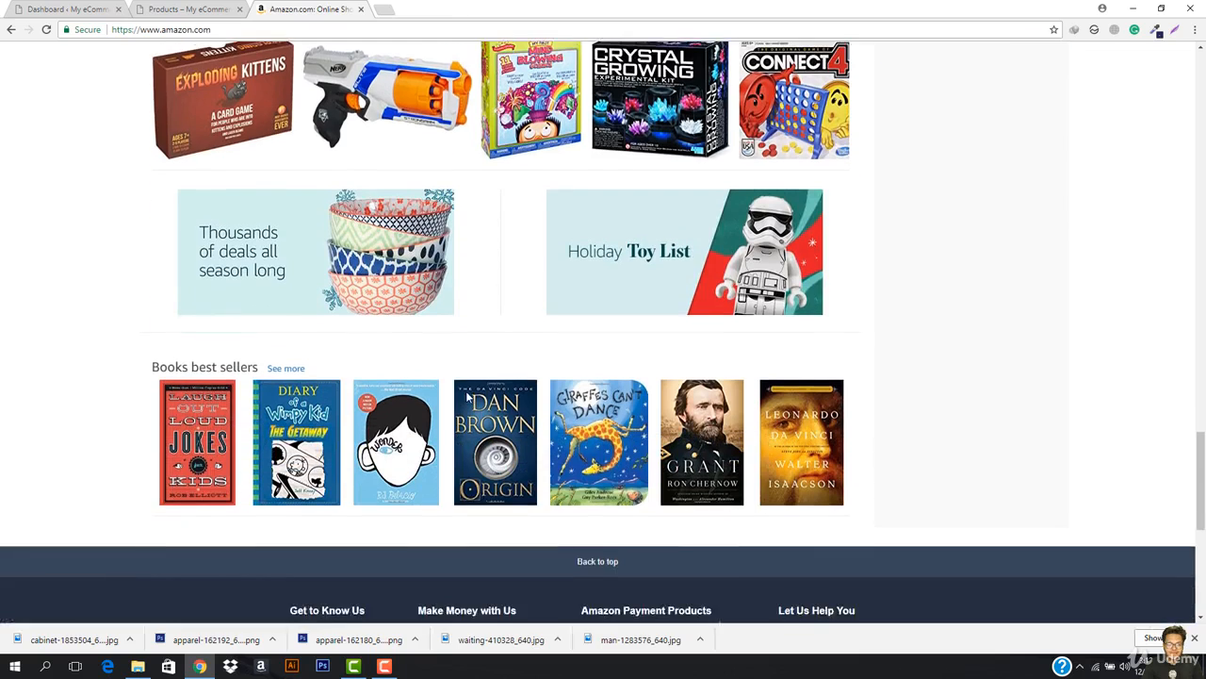
scroll(425, 434, "down", 7)
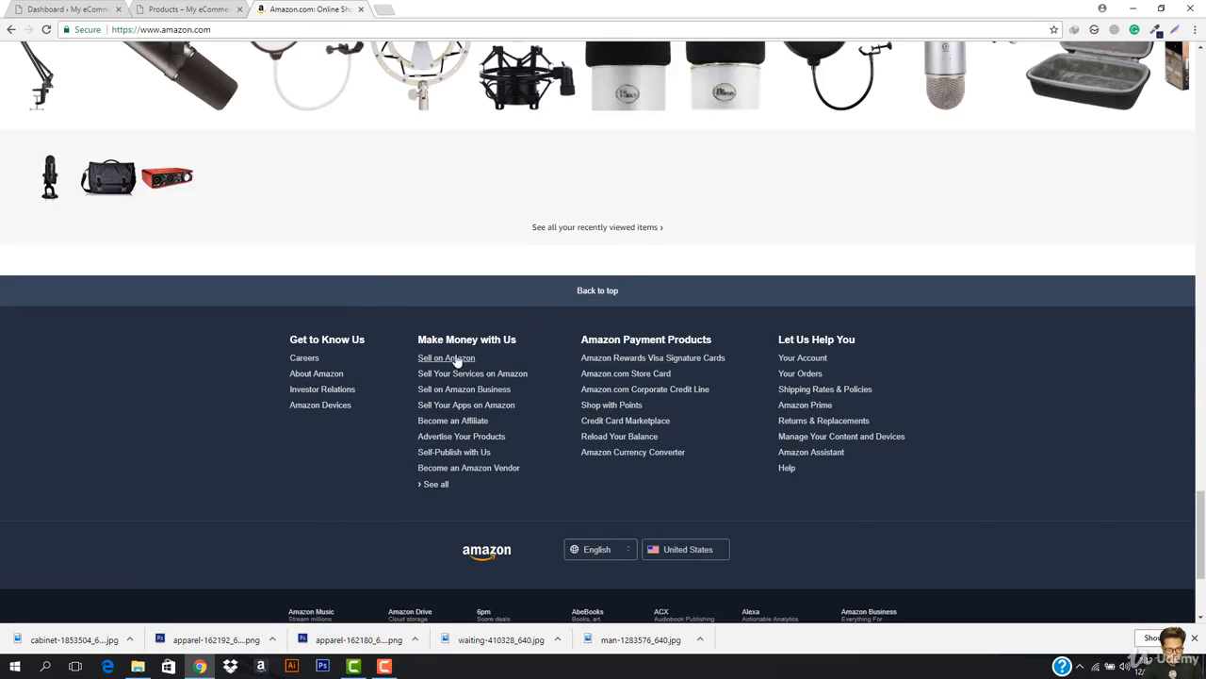
right_click(473, 421)
left_click(503, 426)
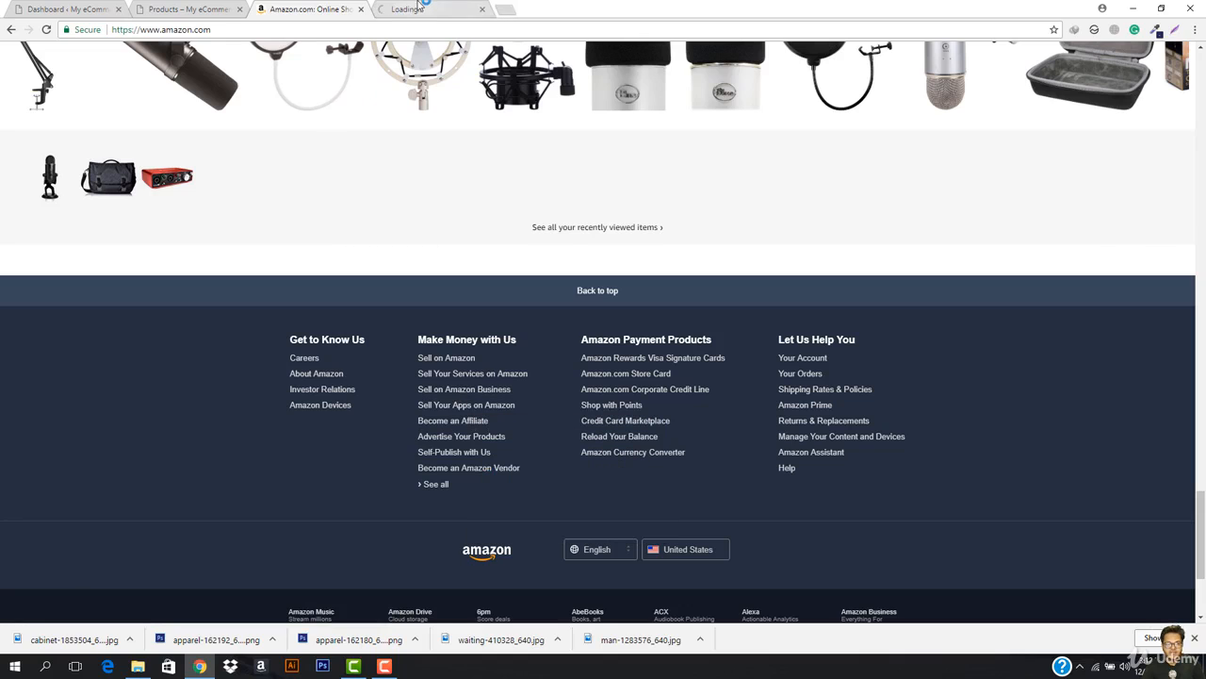
key("ctrl+Tab")
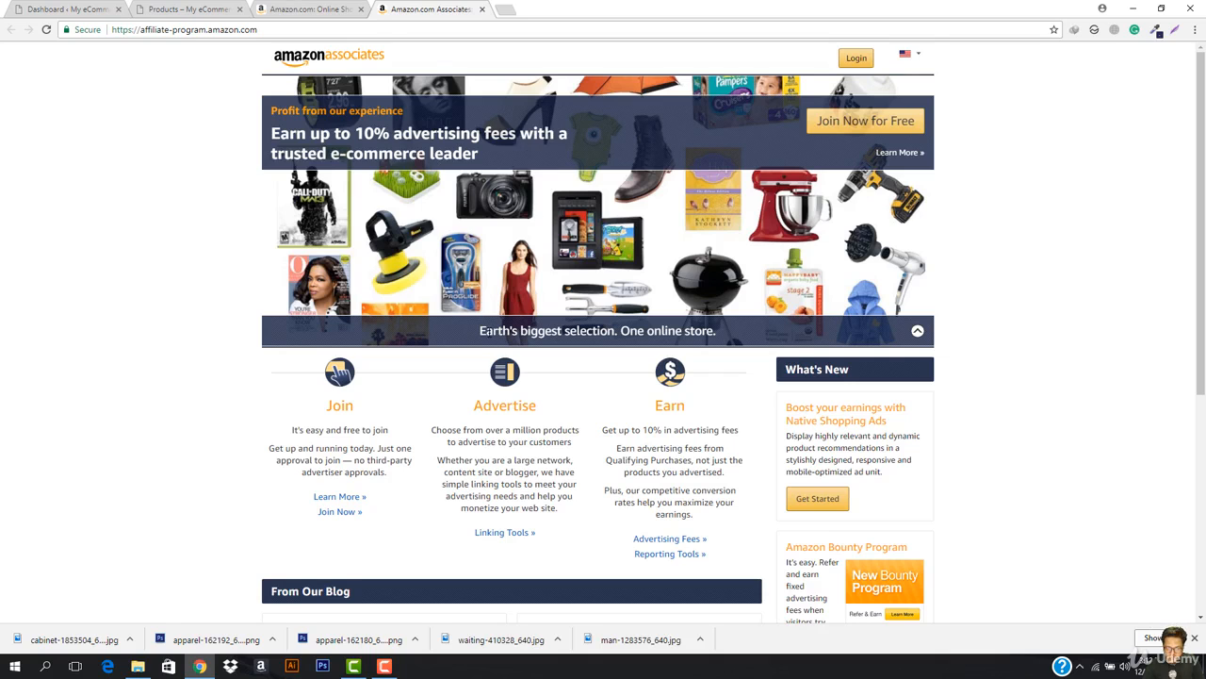
Step: Look over the Amazon Associates programme page, close it, and return to the top of the Amazon home page
scroll(333, 376, "down", 2)
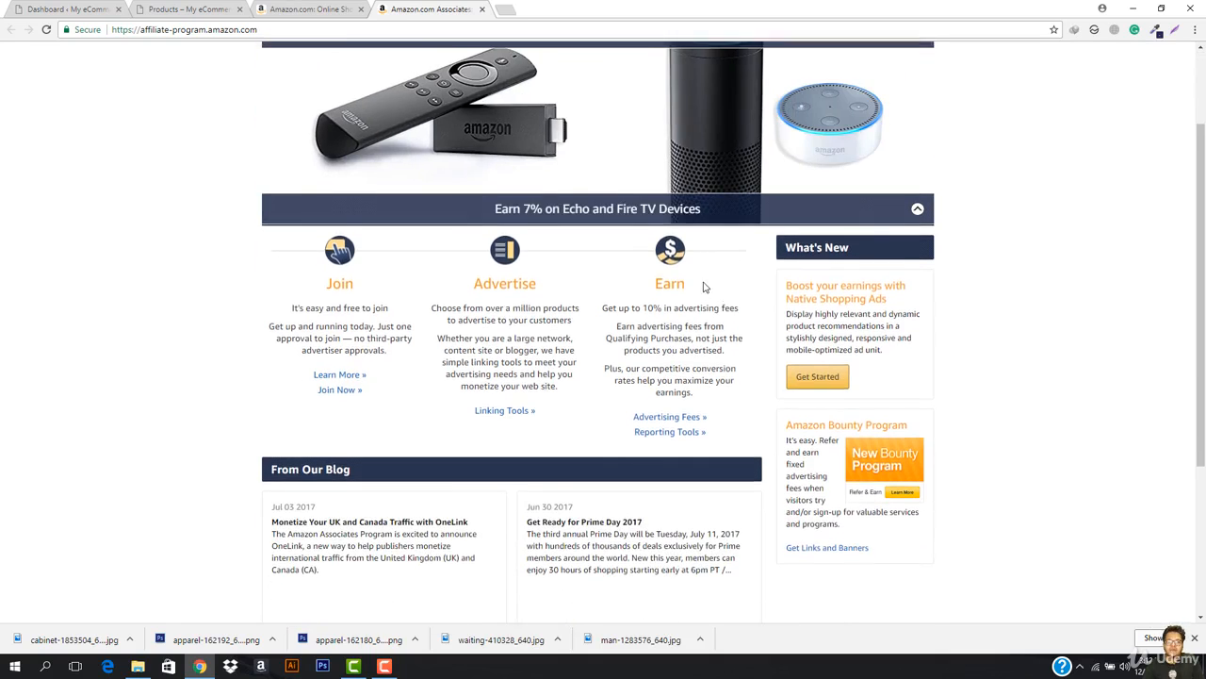
scroll(542, 275, "up", 2)
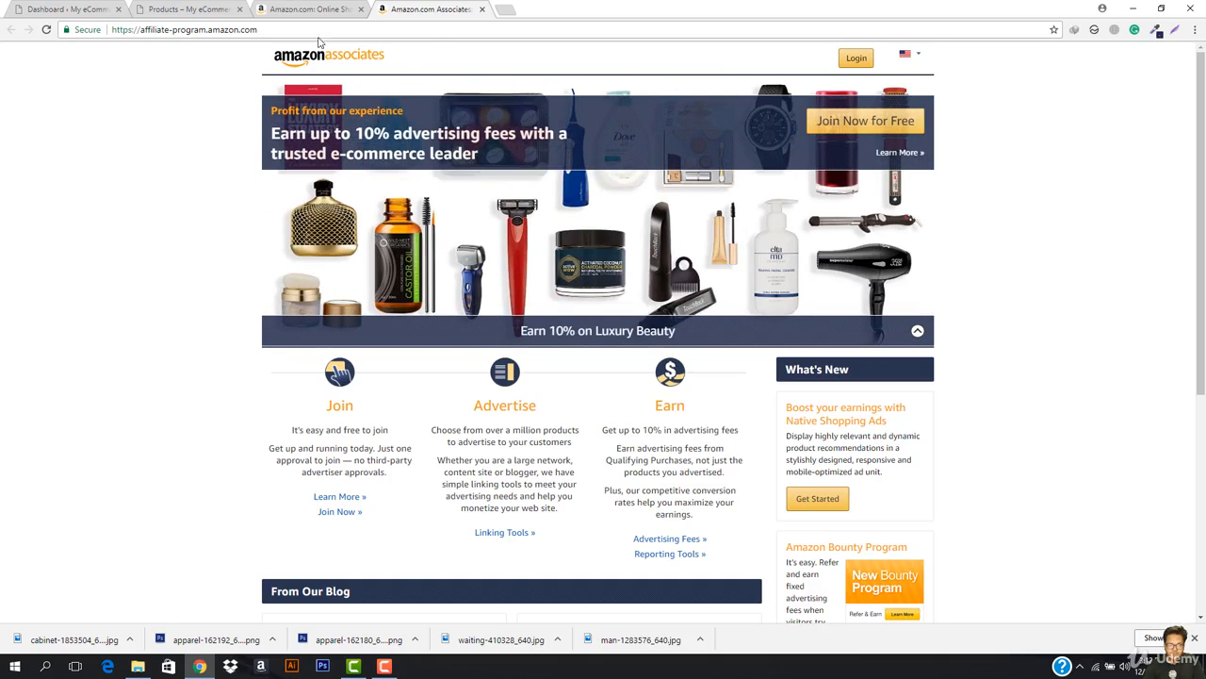
left_click(336, 9)
left_click(482, 8)
left_click_drag(1201, 529, 1204, 59)
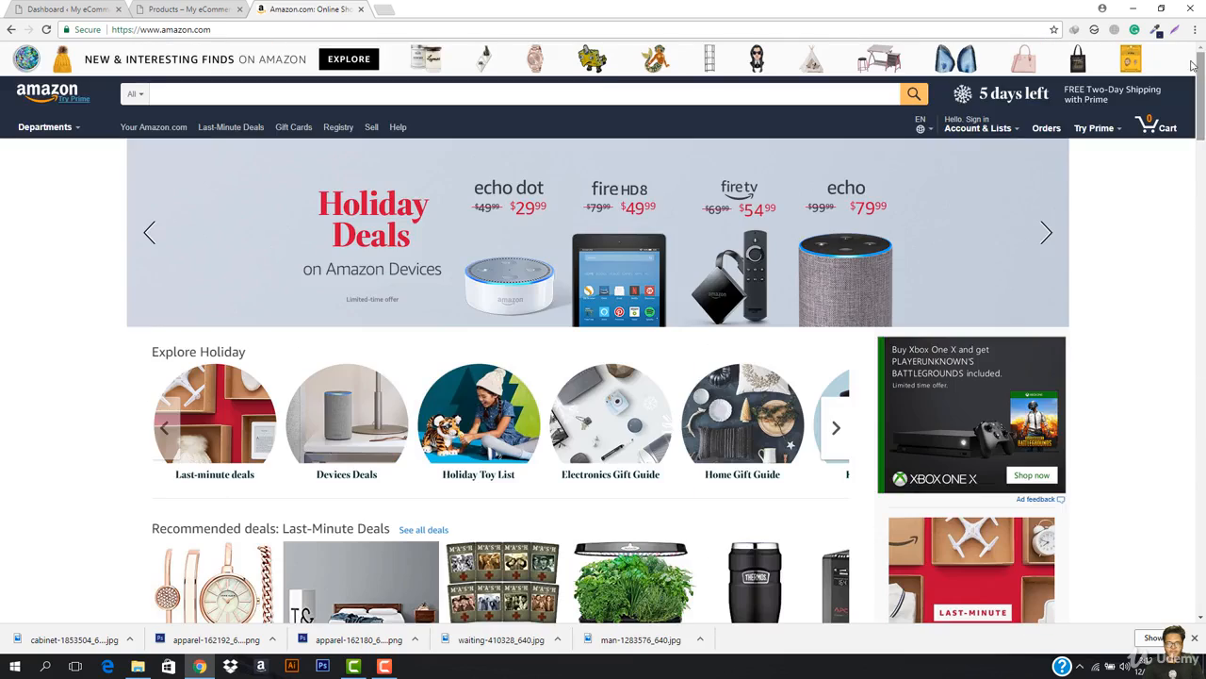
Step: Search Amazon for "hoodie"
left_click(321, 93)
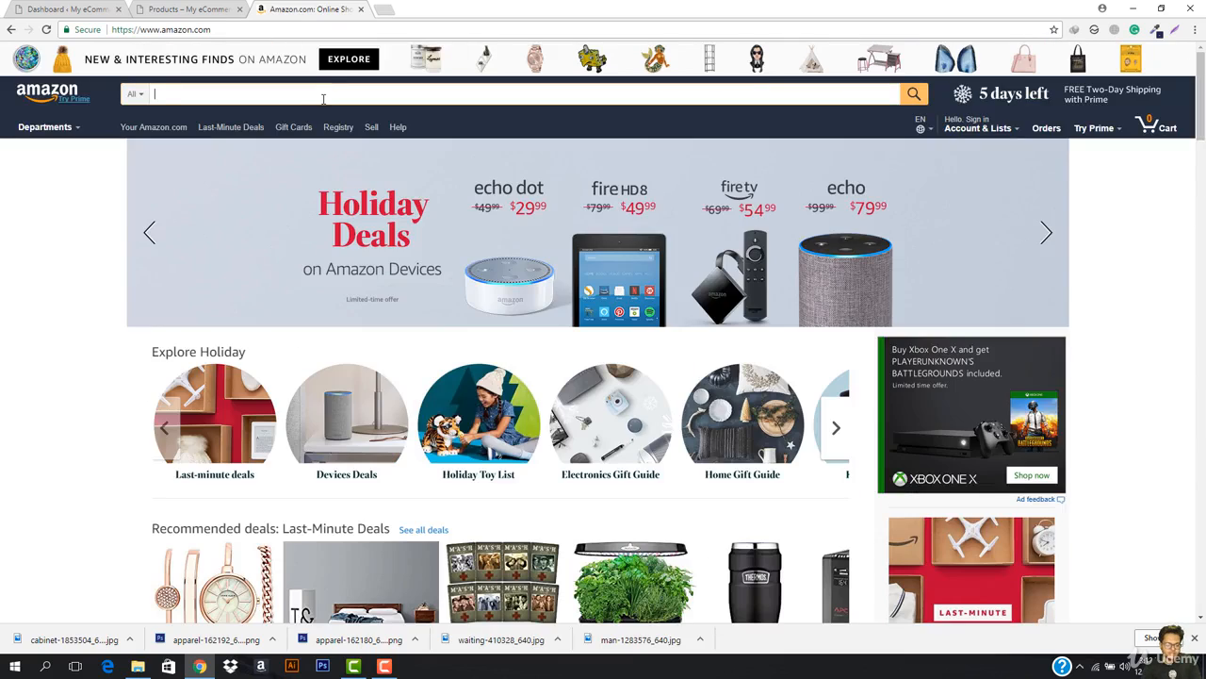
type("hoodie")
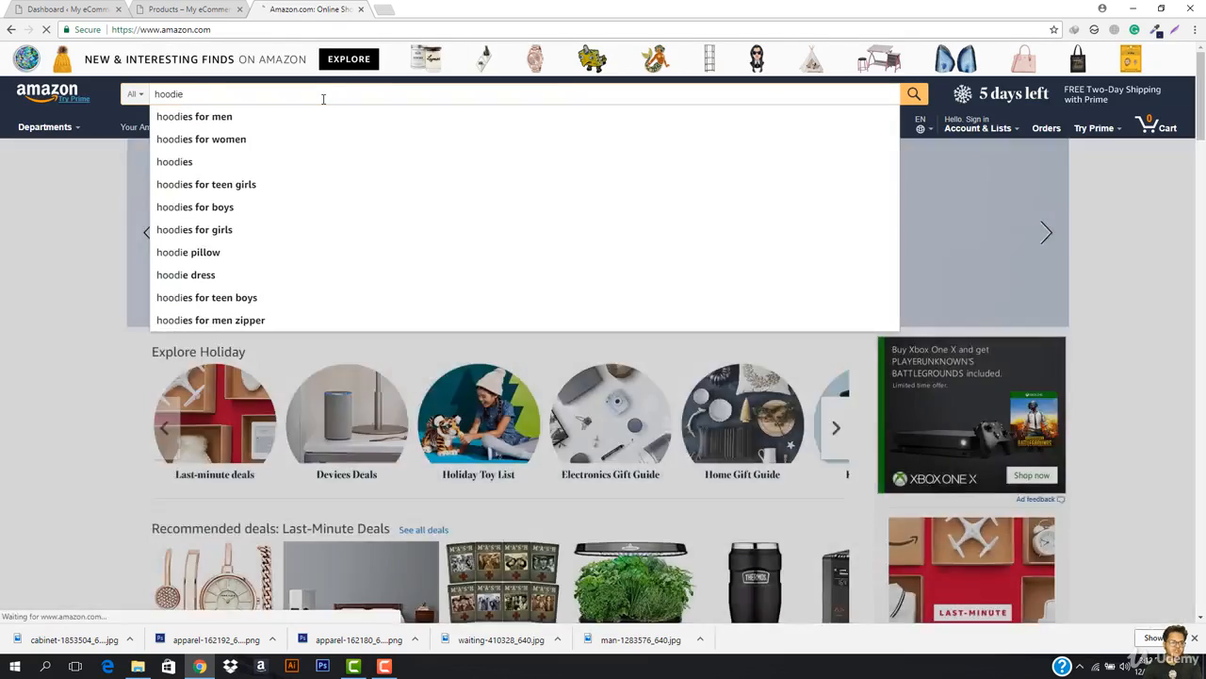
key("Return")
Step: Open the Champion Men's Powerblend Fleece Pullover Hoodie from the search results
scroll(484, 232, "down", 2)
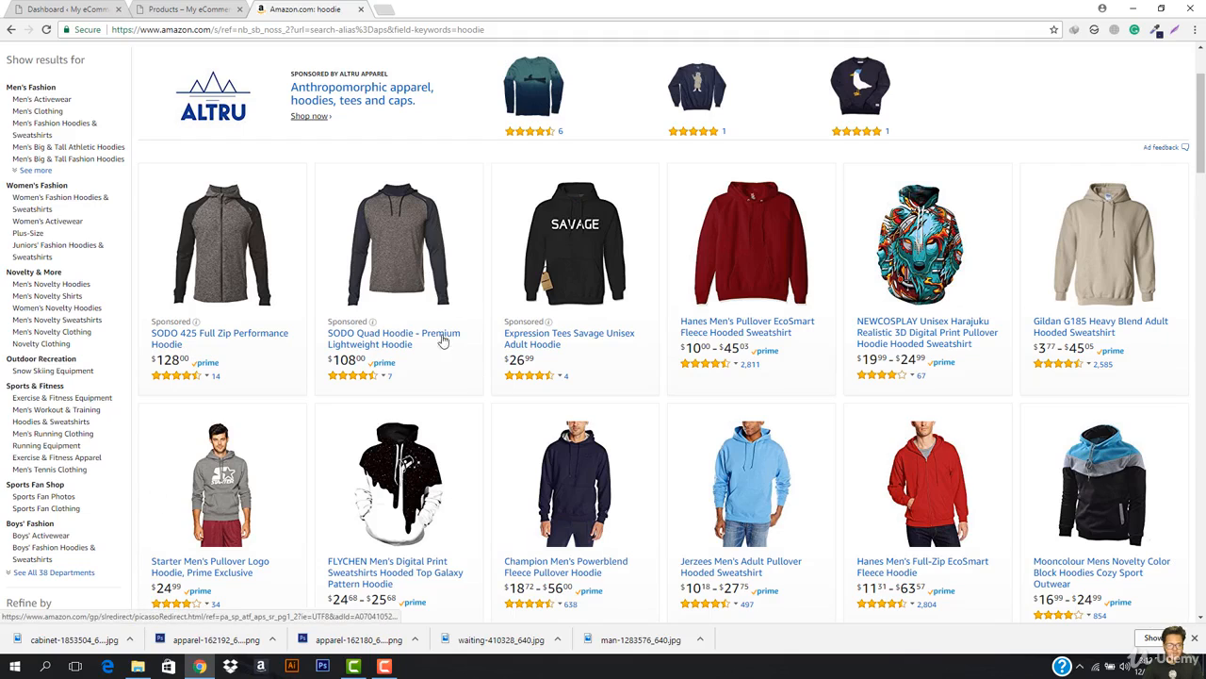
scroll(614, 532, "down", 2)
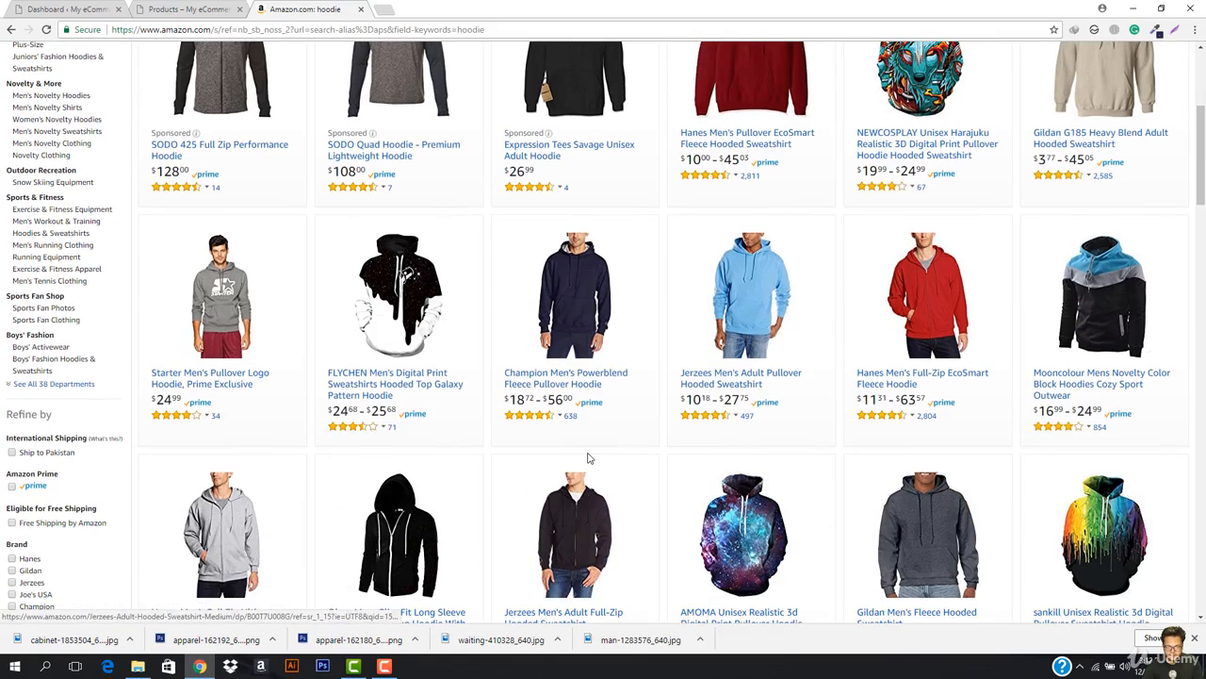
left_click(570, 378)
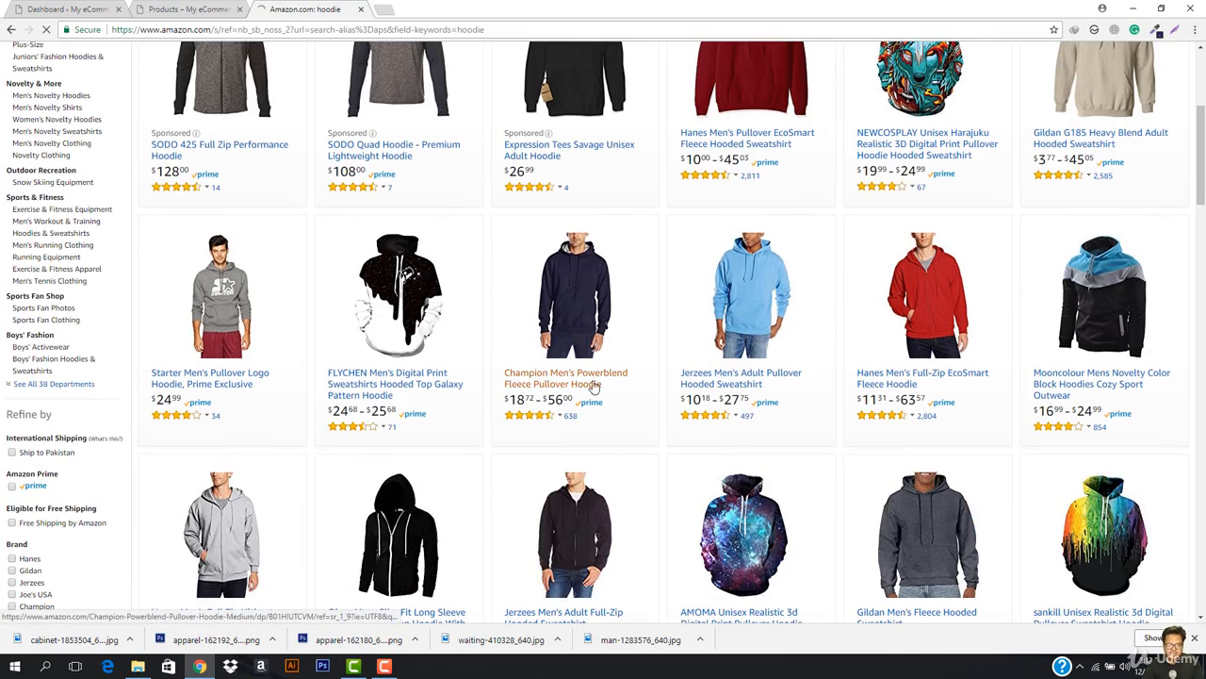
Step: Save the navy hoodie's main product image to the Desktop as a JPEG under its suggested file name
scroll(290, 357, "down", 2)
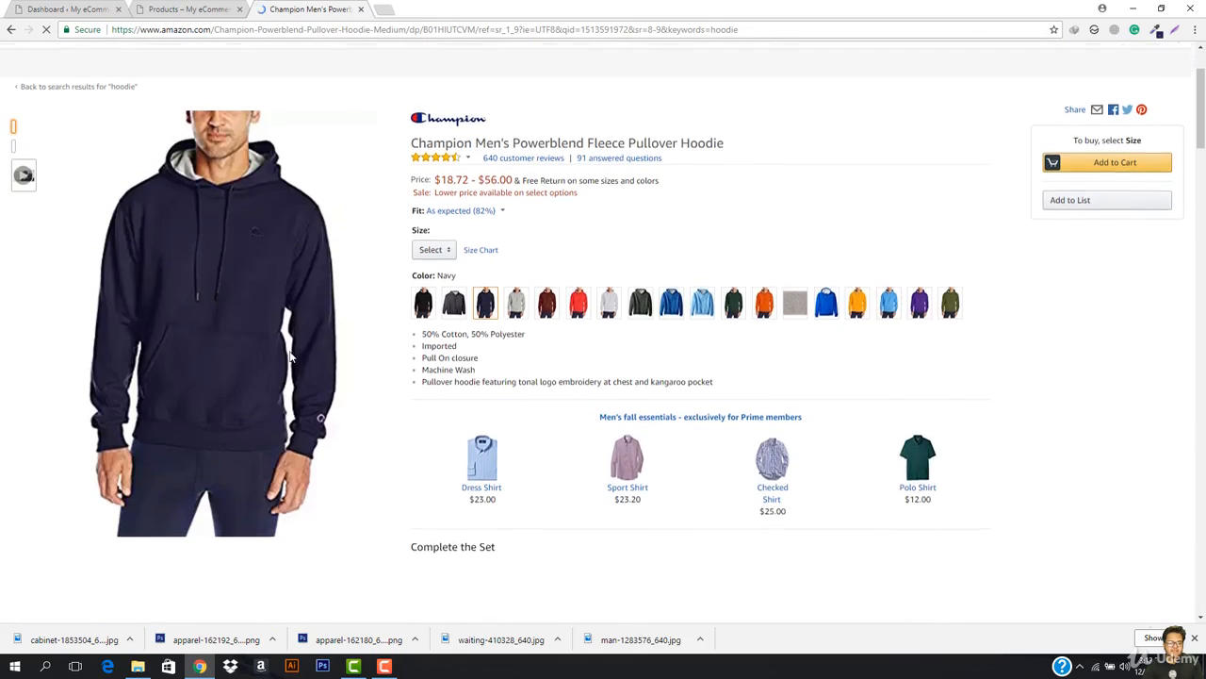
right_click(171, 348)
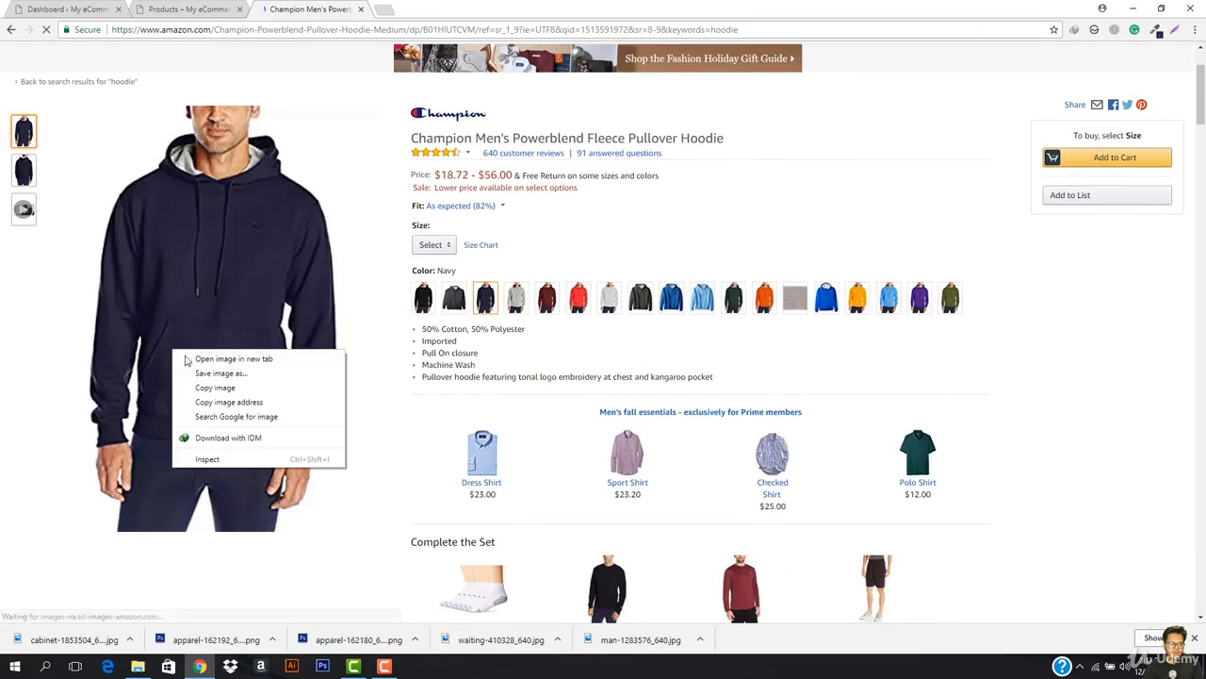
left_click(254, 373)
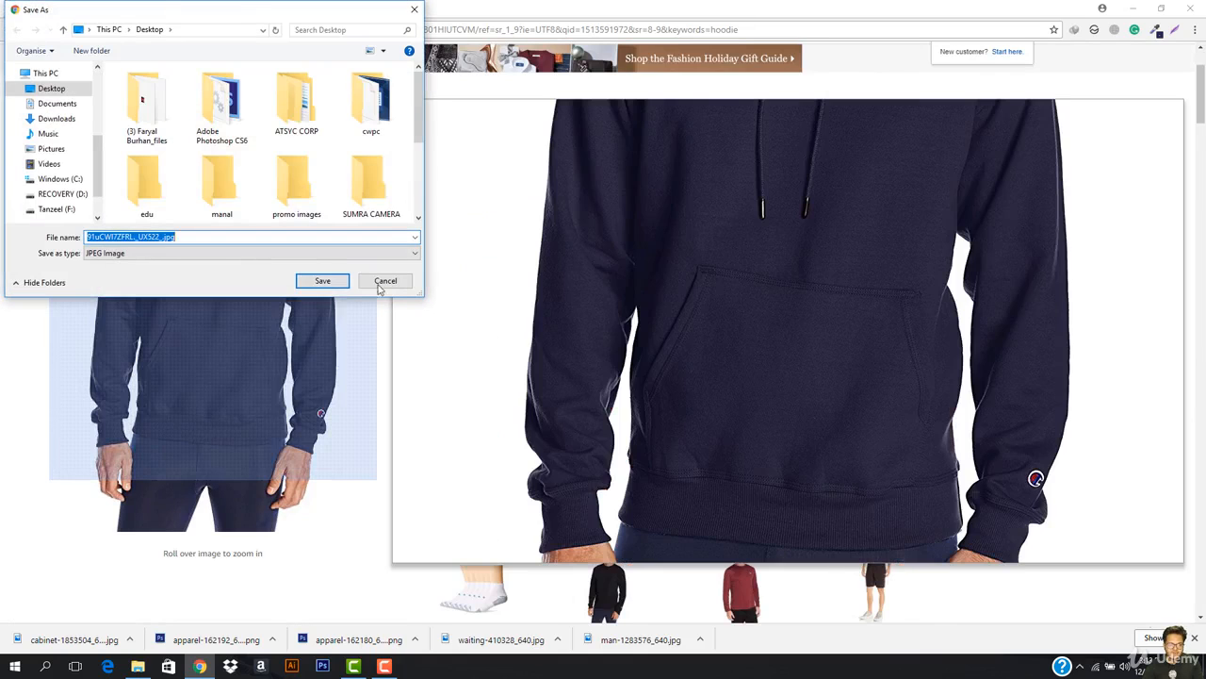
left_click(321, 287)
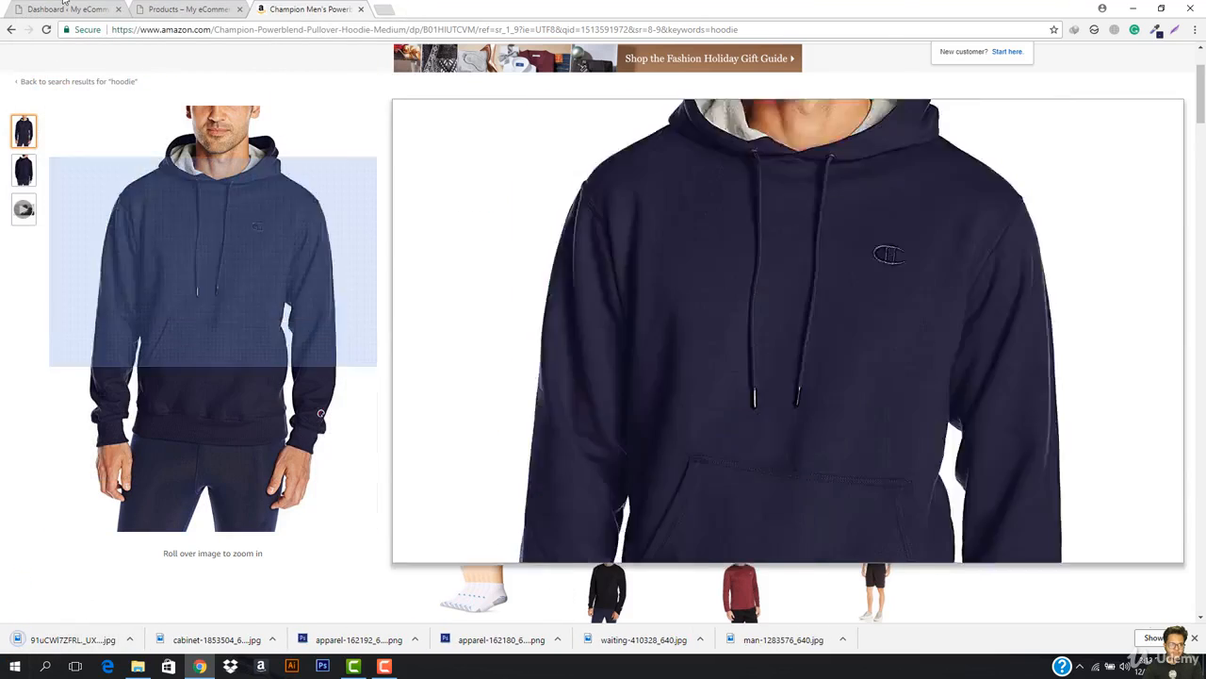
Step: Return to the WordPress admin and start adding a new WooCommerce product
left_click(66, 8)
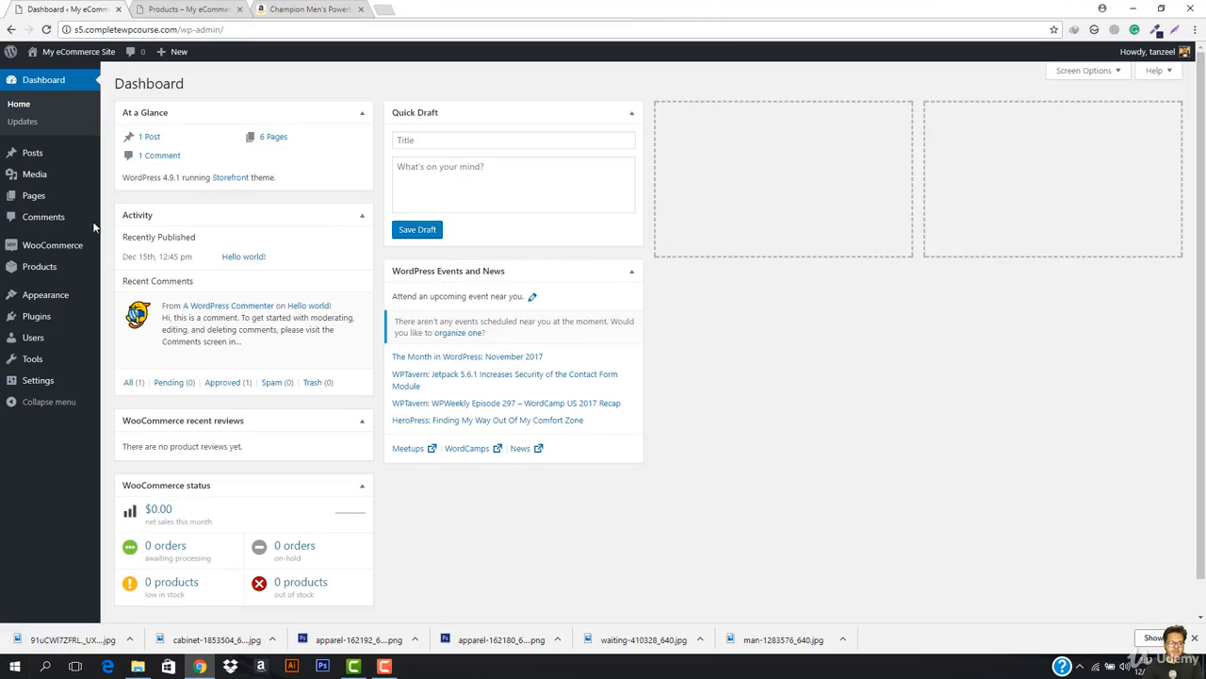
mouse_move(37, 274)
left_click(122, 289)
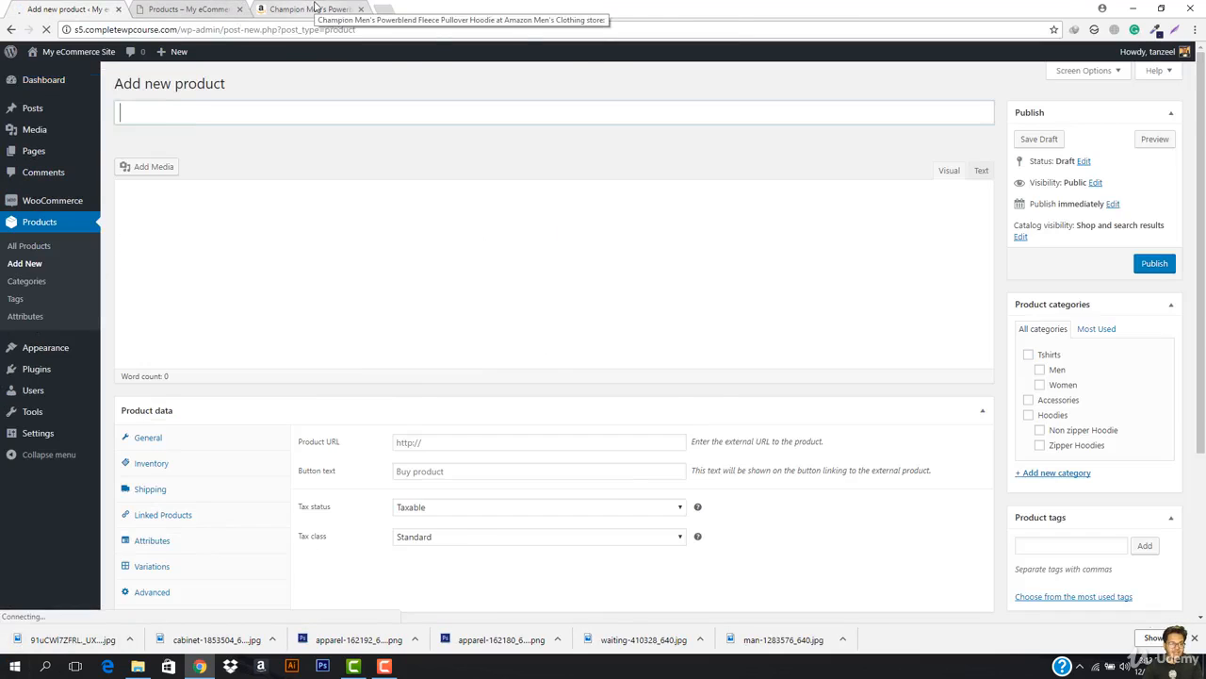
Step: Go back to the Amazon hoodie page and examine its photo and product details
left_click(316, 8)
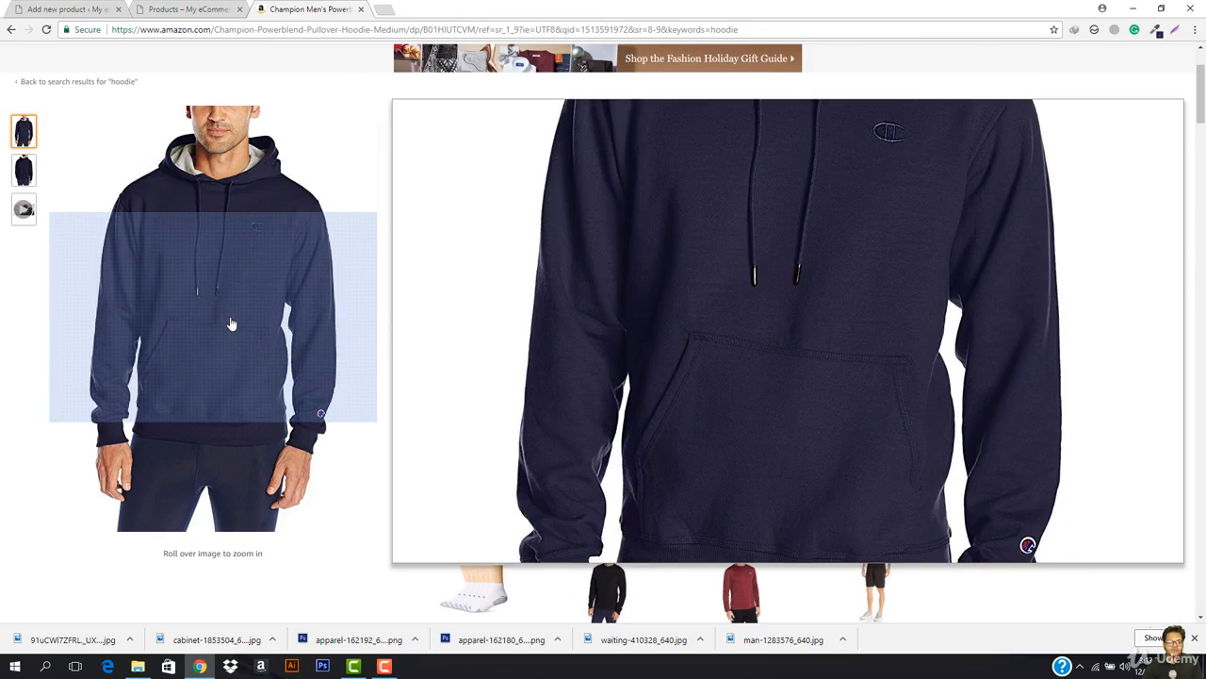
scroll(231, 323, "up", 1)
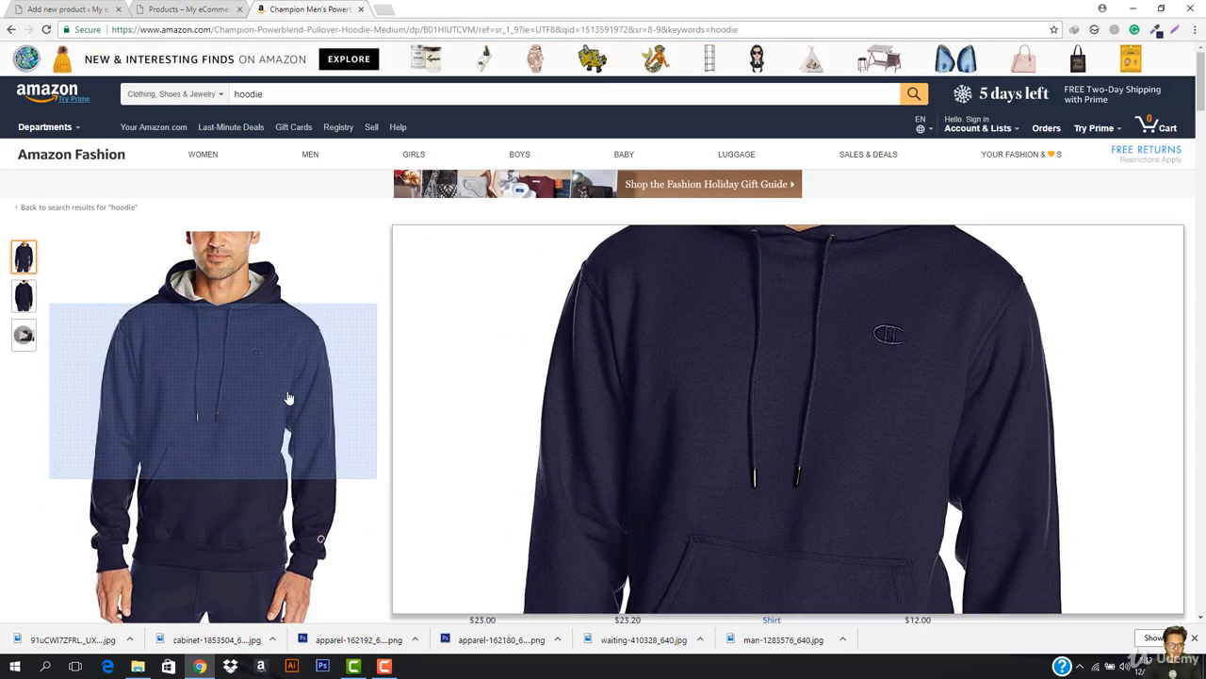
scroll(181, 362, "down", 3)
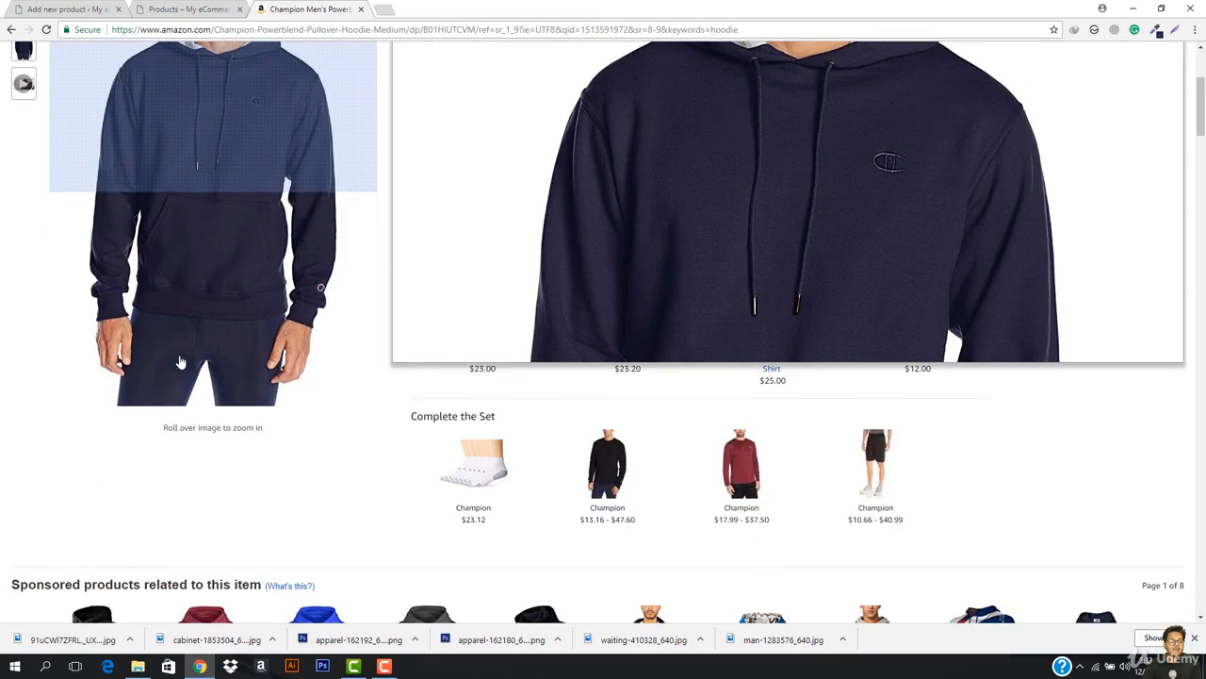
scroll(194, 283, "up", 3)
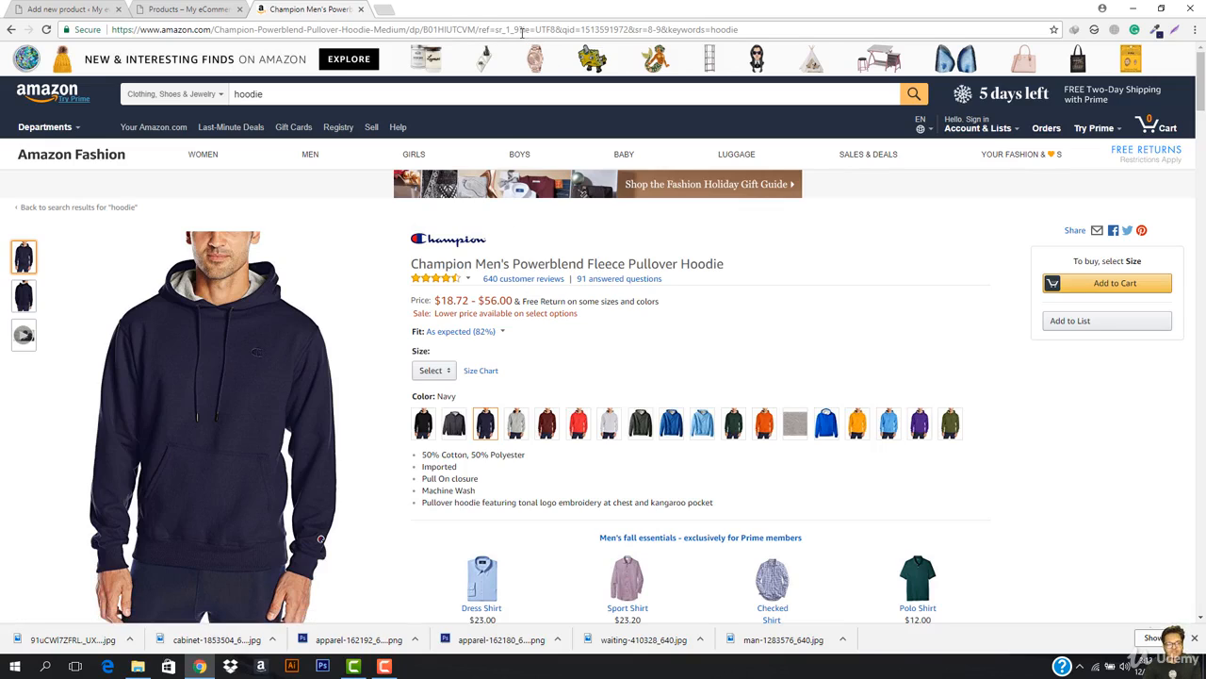
Step: Highlight the product ID portion of the hoodie's Amazon address, and select the complete URL
left_click_drag(501, 29, 409, 37)
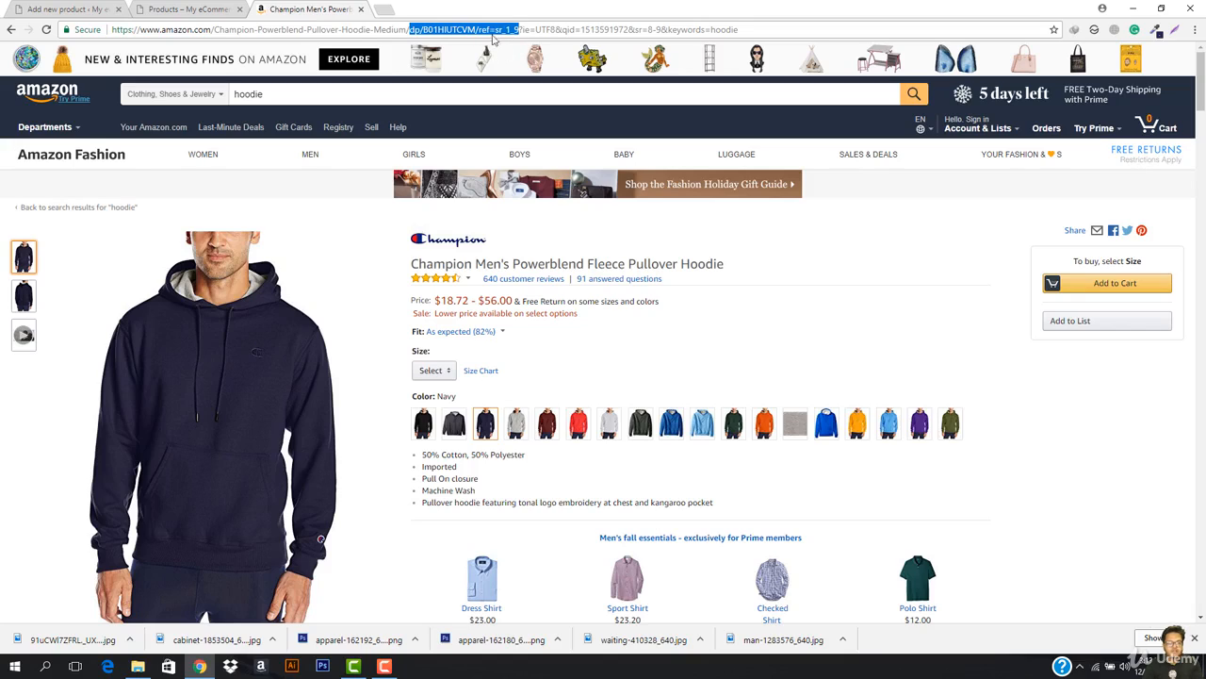
left_click(453, 34)
left_click_drag(519, 31, 80, 38)
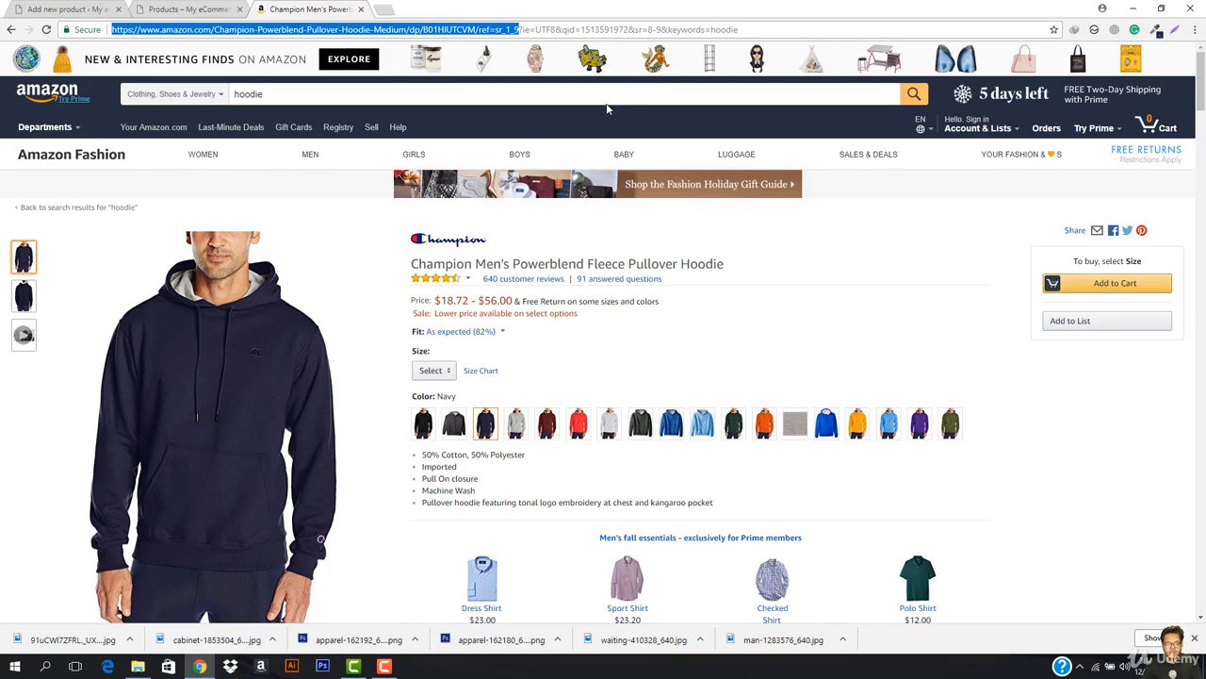
triple_click(754, 29)
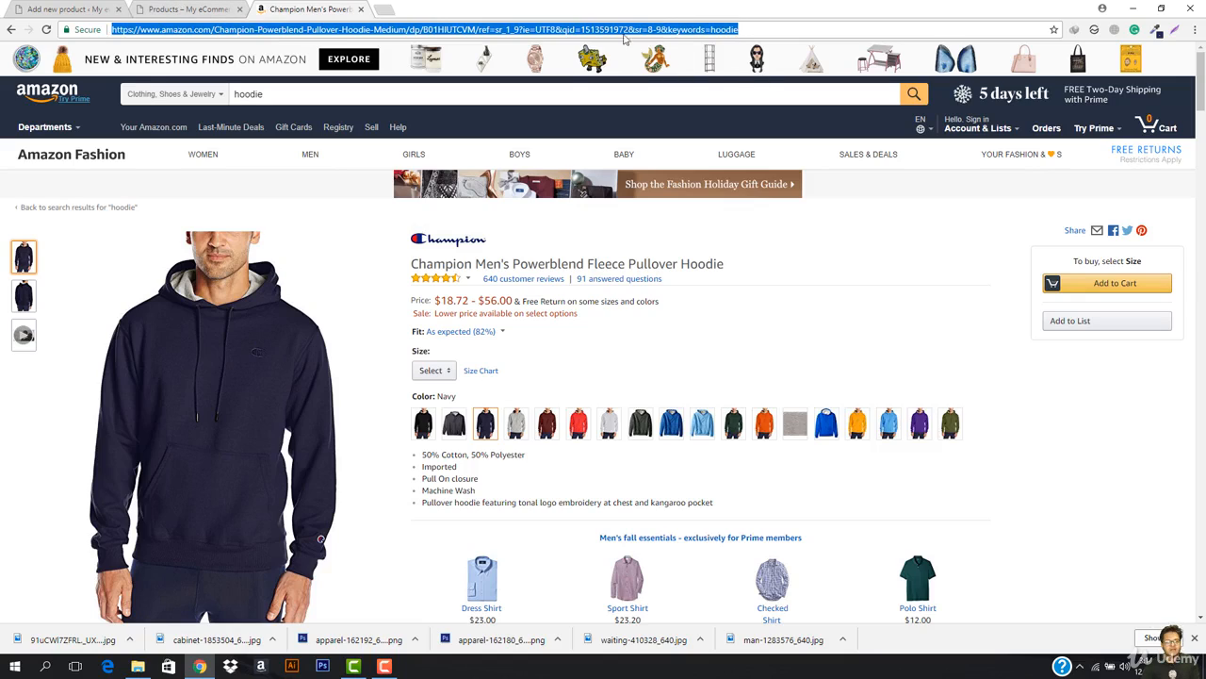
Step: Return from the Amazon page to the new product form and title the product "Champions men hoodie"
left_click(155, 13)
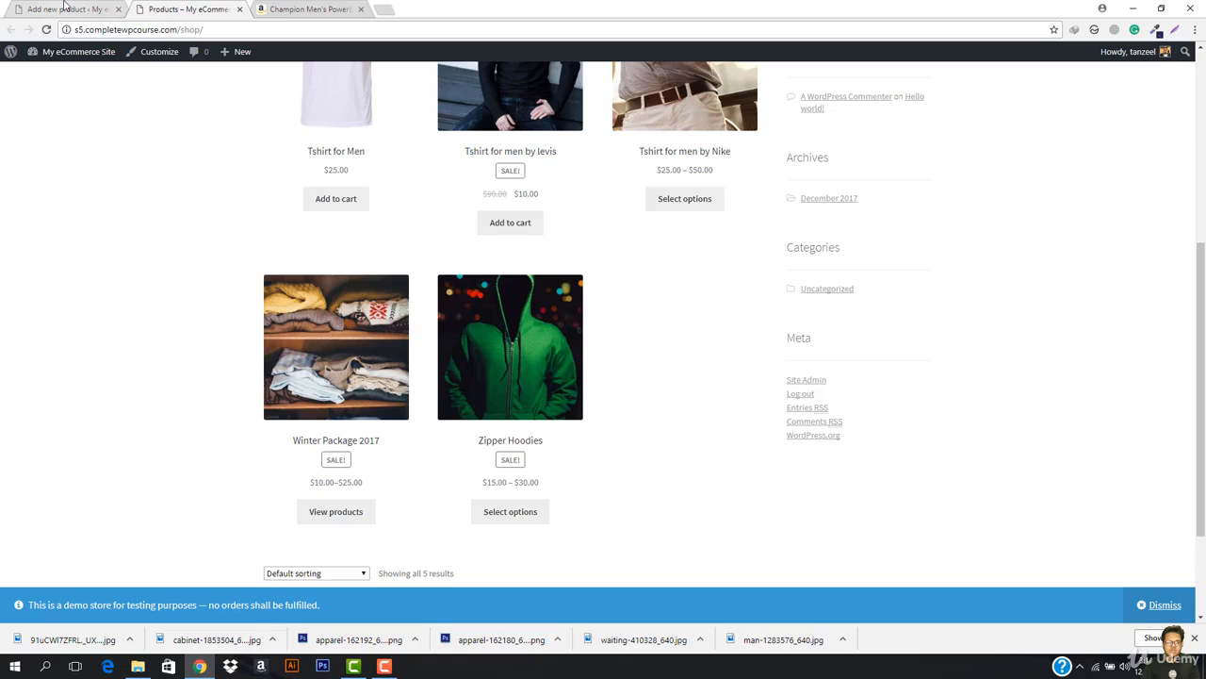
left_click(66, 10)
left_click(326, 9)
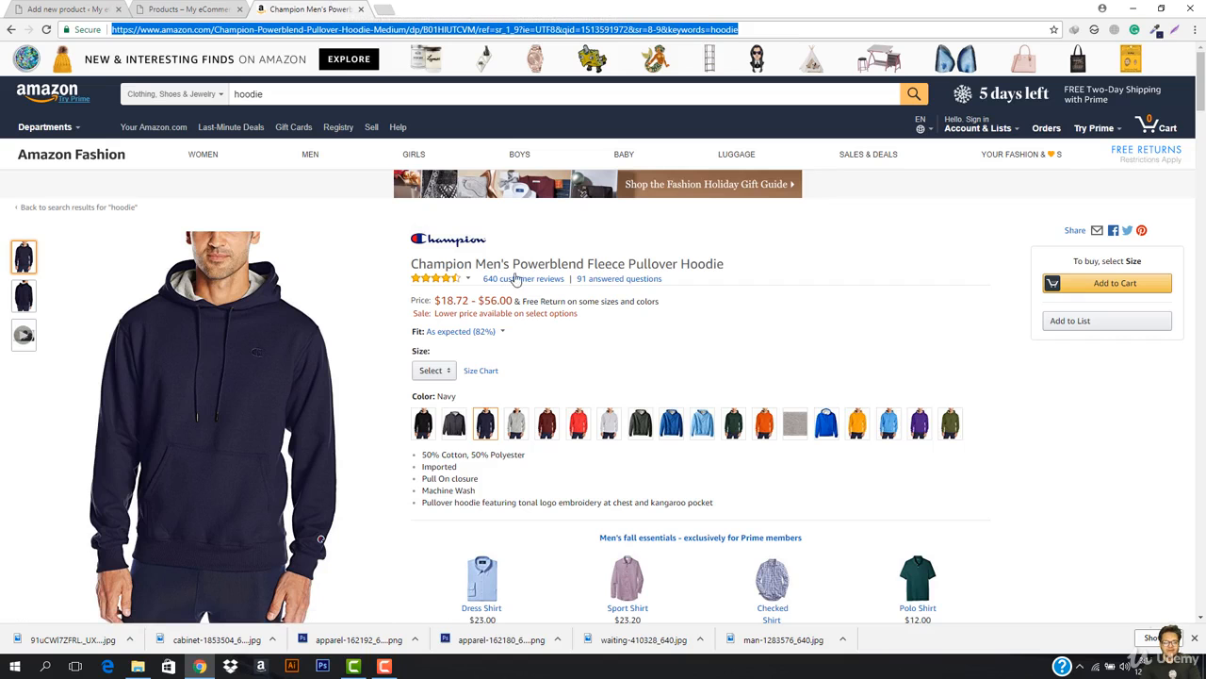
left_click(92, 9)
type("Chamoi")
key("BackSpace")
key("BackSpace")
type("pions men ")
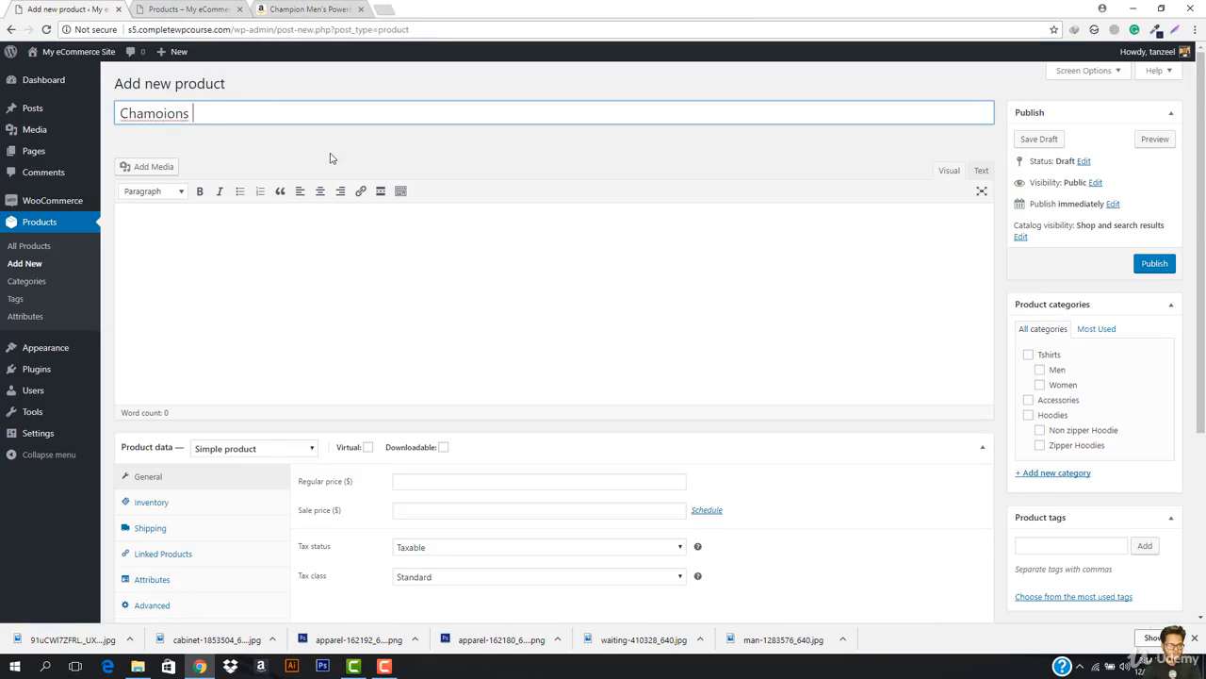
type("hoodie")
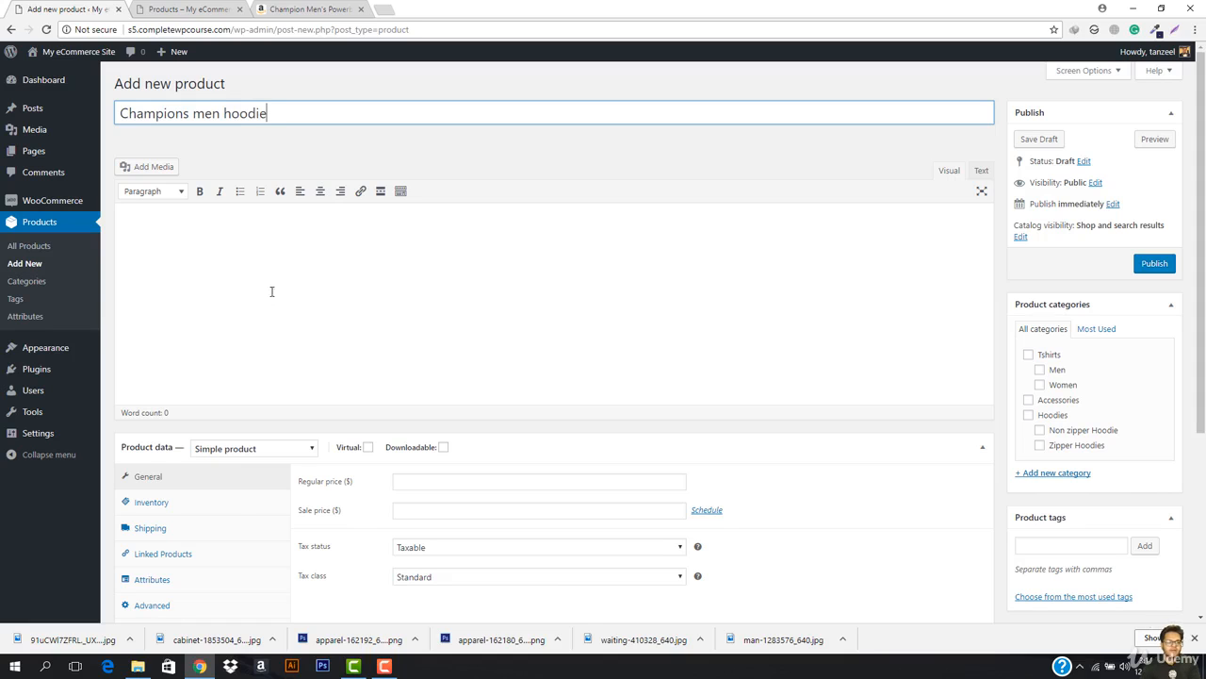
Step: Make the product an External/Affiliate product and paste the copied Amazon hoodie link as its Product URL
scroll(363, 429, "down", 2)
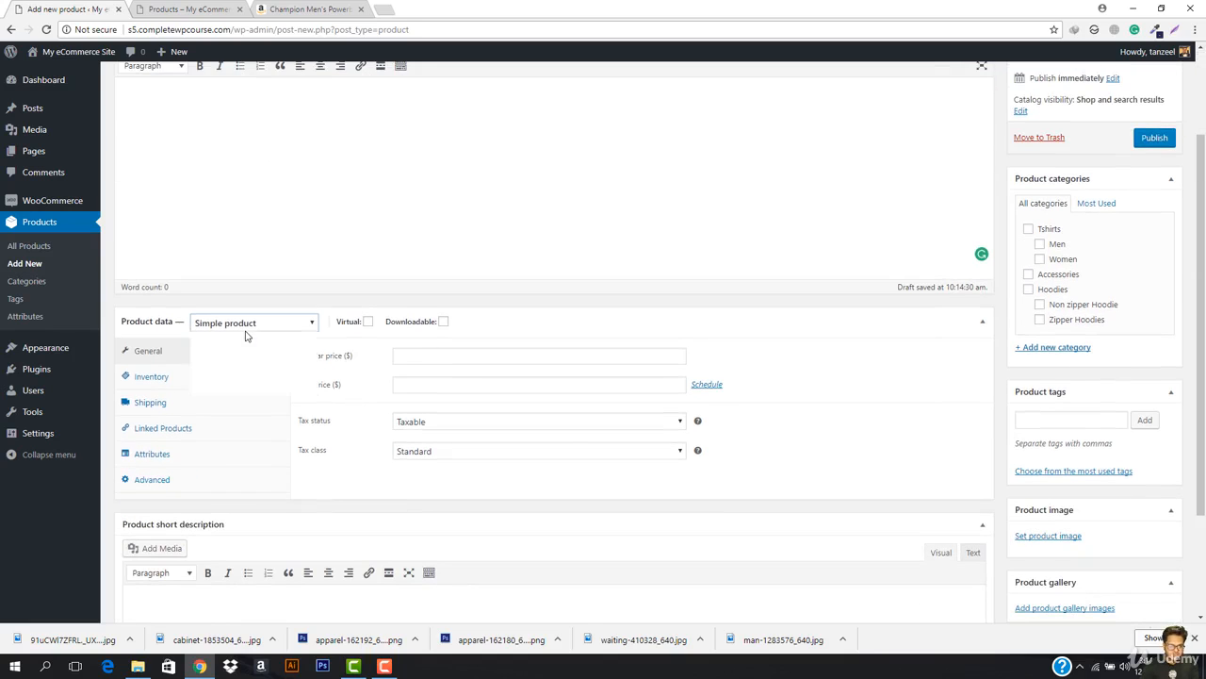
left_click(264, 377)
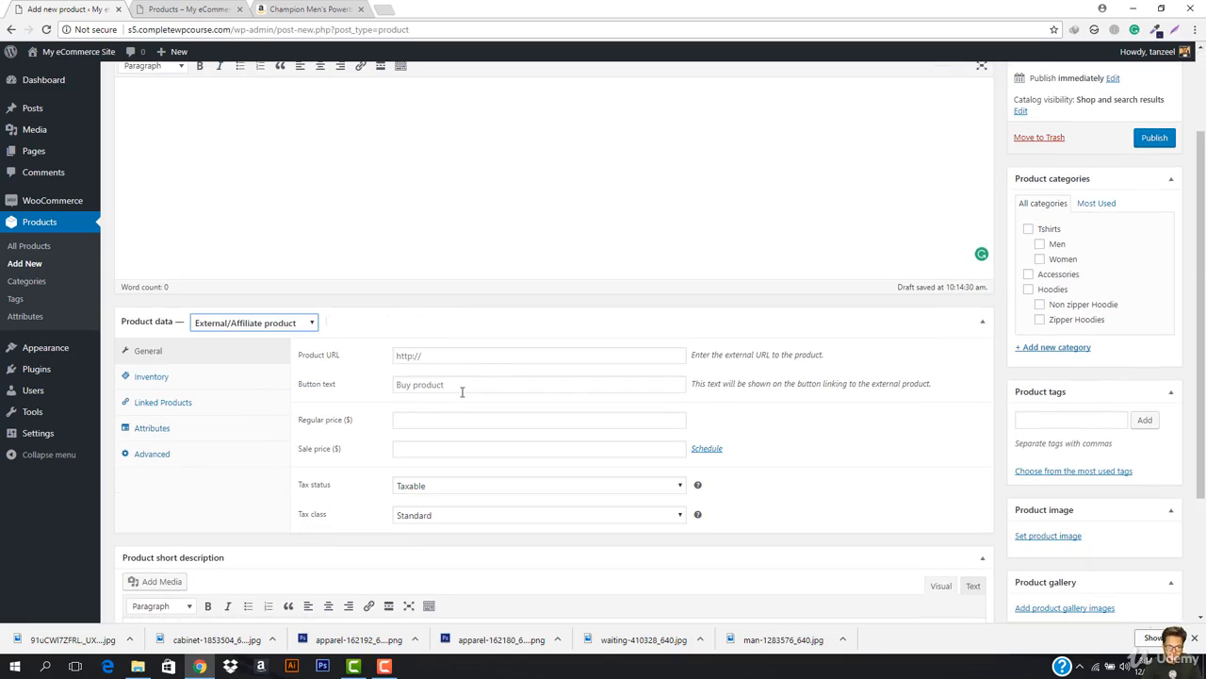
left_click(431, 350)
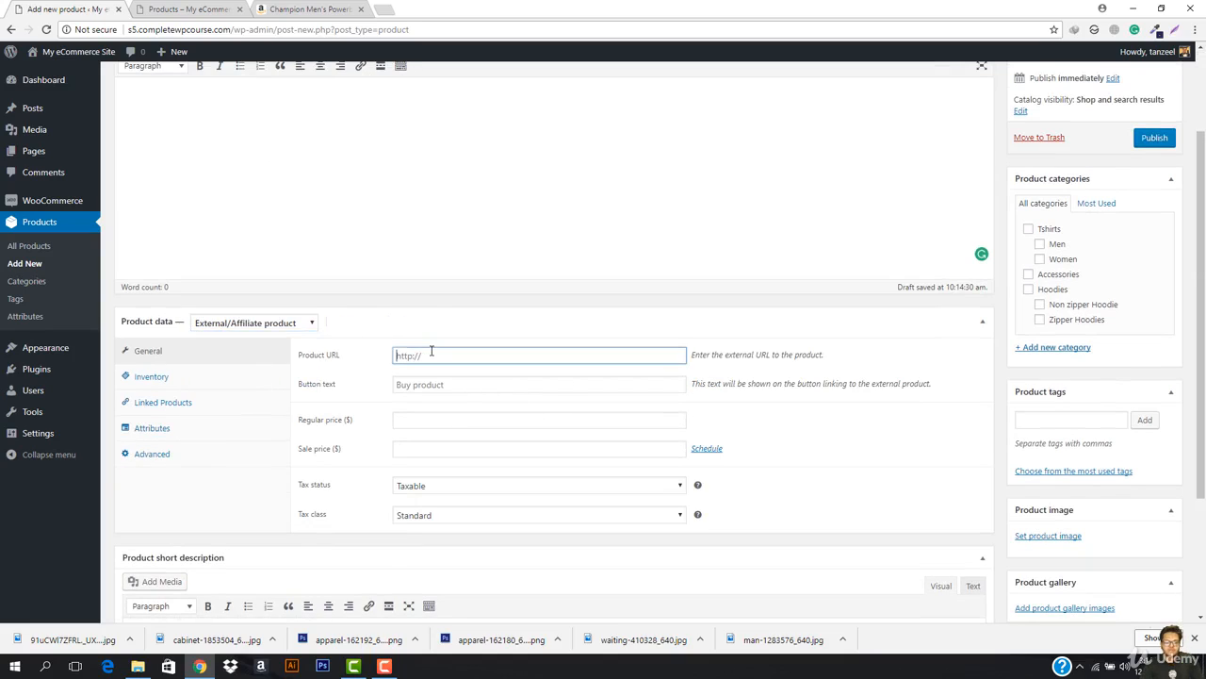
key("ctrl+v")
Step: Set the button text to "Buy Now" and the regular price to 18.72, checking the price on the Amazon page
left_click(453, 387)
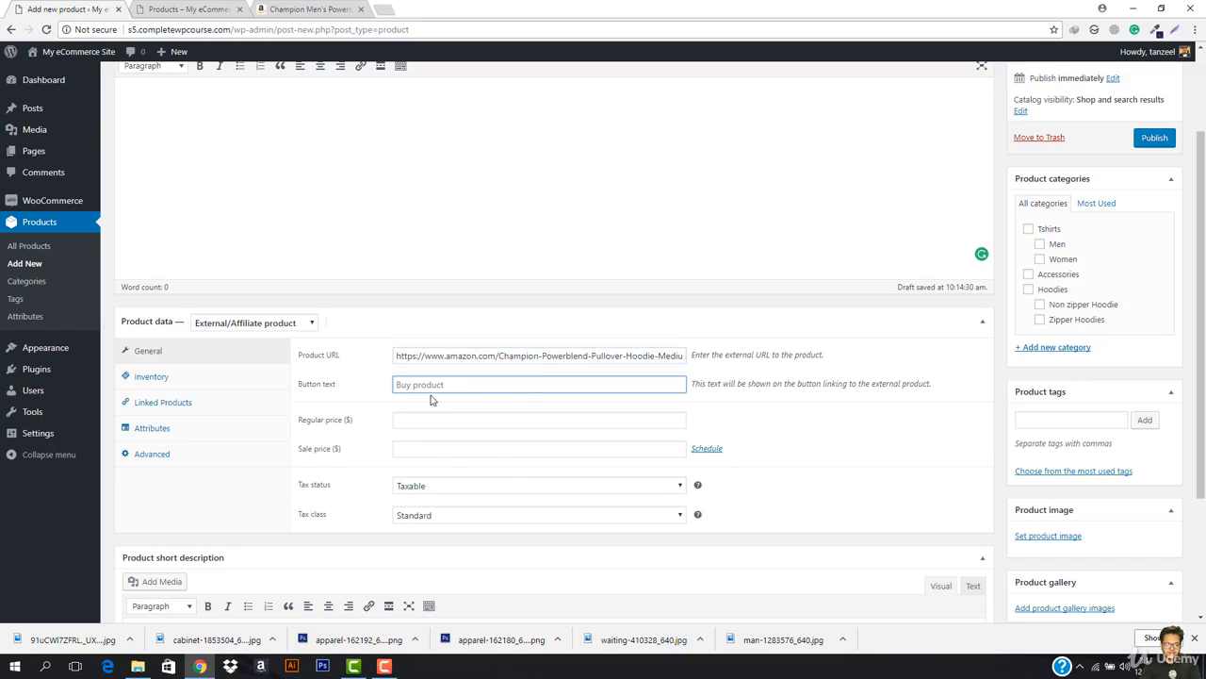
type("Buy Now")
left_click(487, 417)
left_click(322, 9)
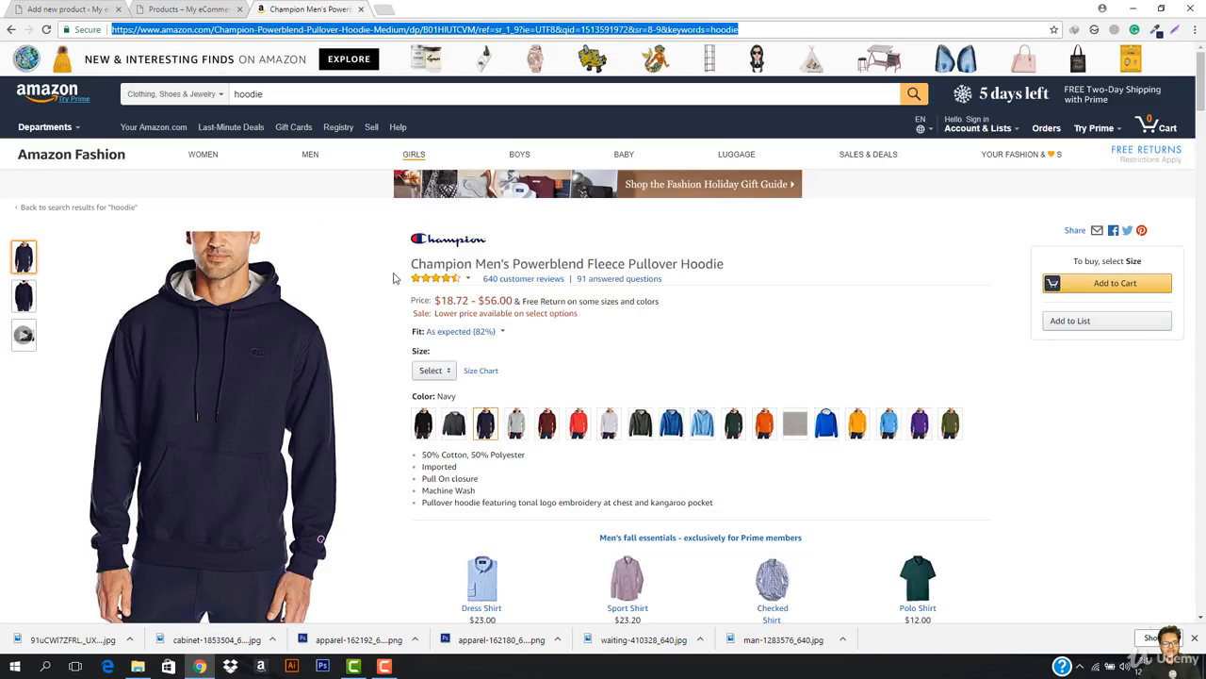
left_click(56, 8)
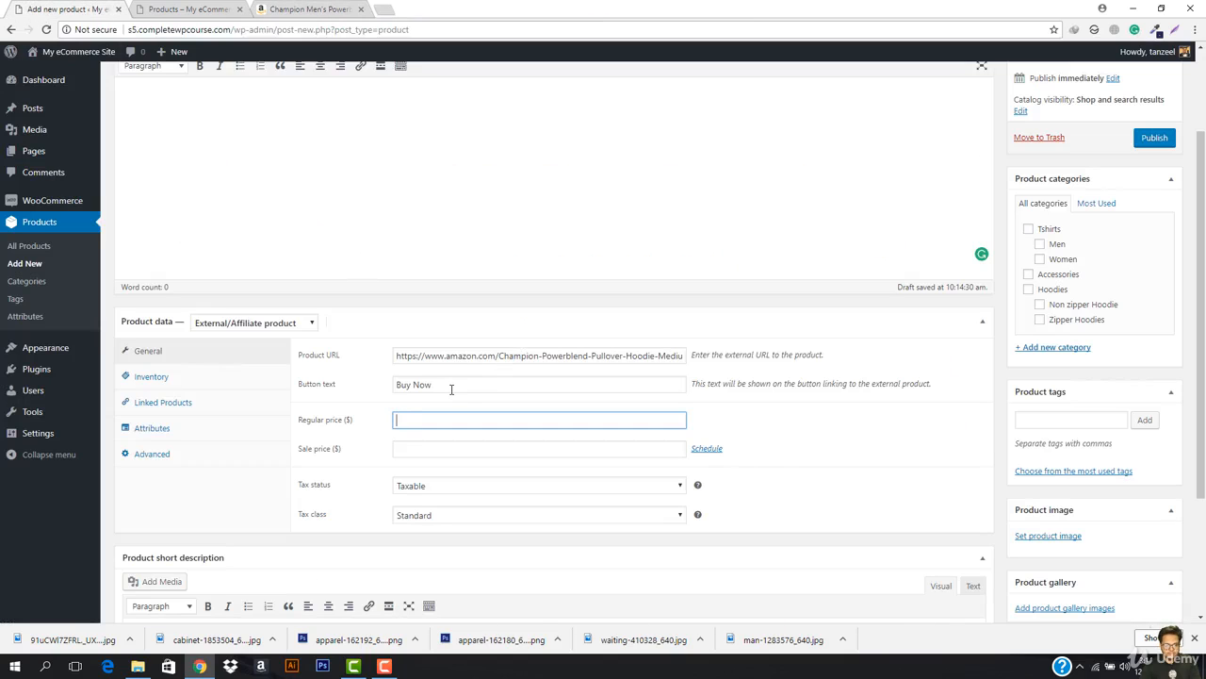
type("18.72")
left_click(332, 8)
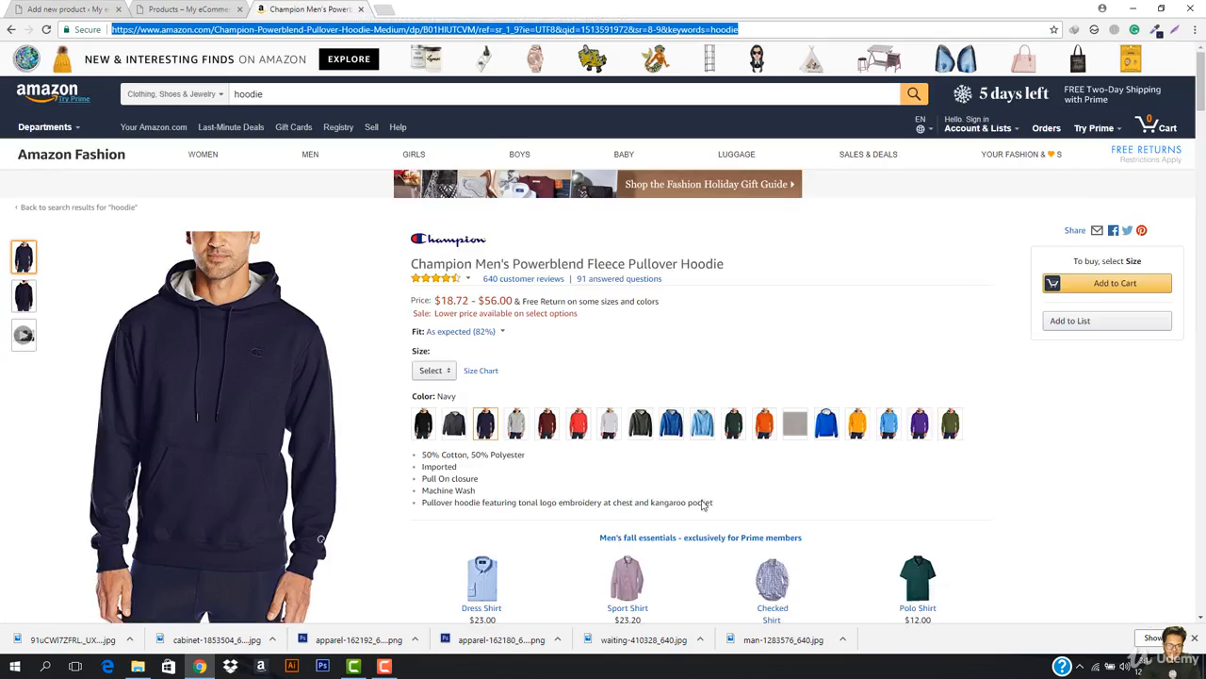
left_click(102, 8)
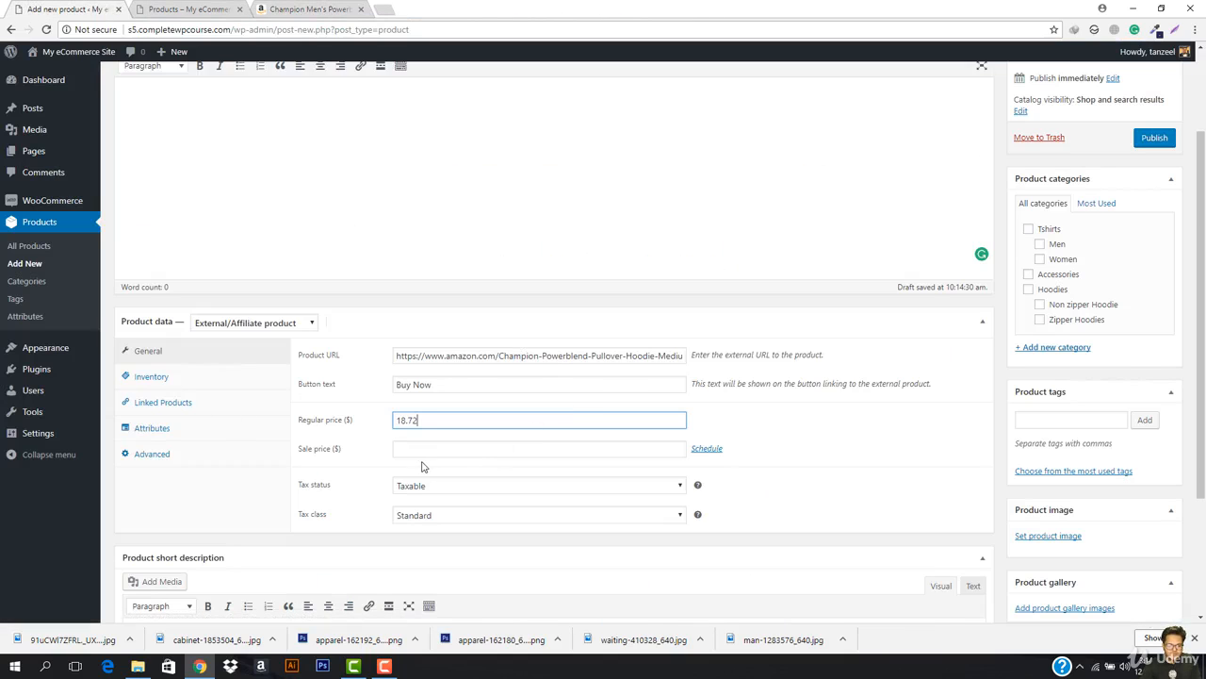
Step: Copy the hoodie comparison table, from the Style row through Fabric, from the Amazon page into the main product description
scroll(410, 451, "down", 2)
left_click(345, 493)
scroll(325, 443, "up", 3)
left_click(302, 9)
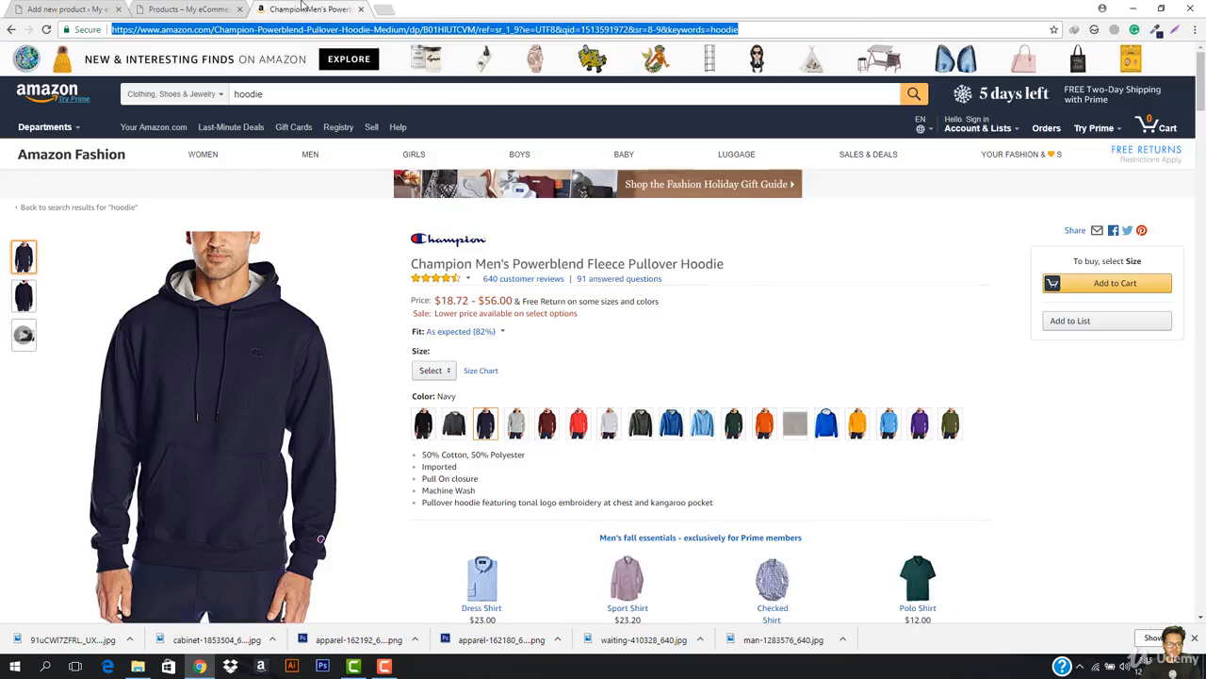
scroll(476, 412, "down", 5)
scroll(476, 412, "down", 7)
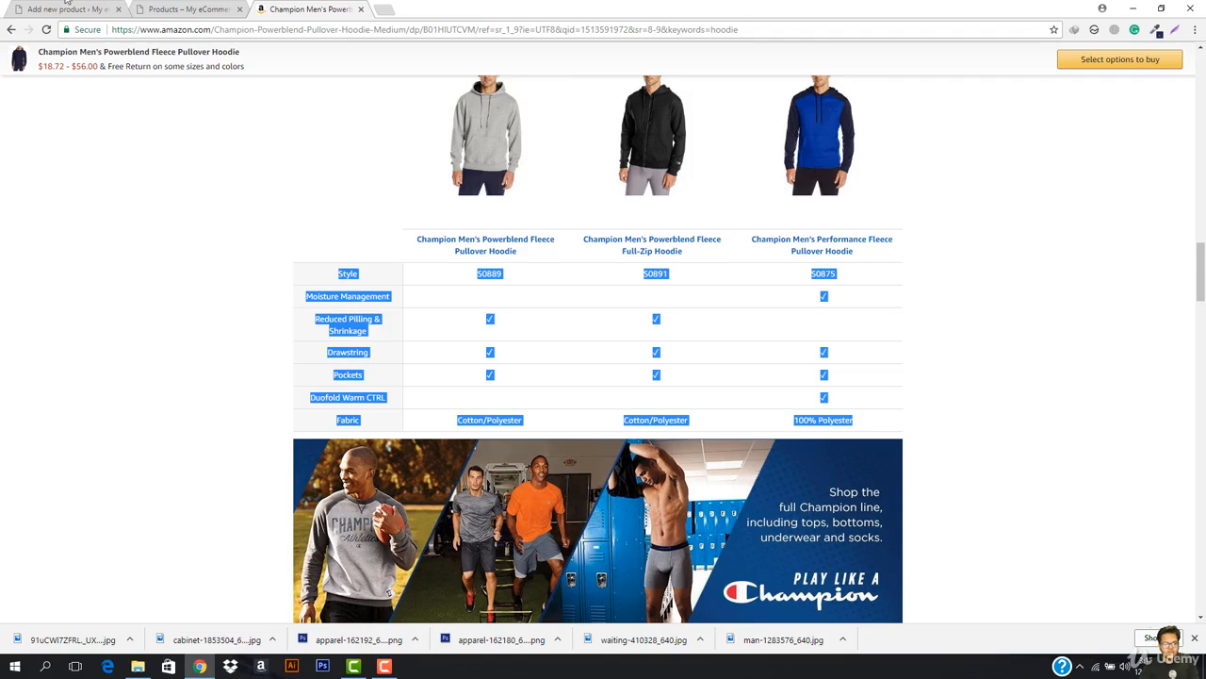
left_click(38, 6)
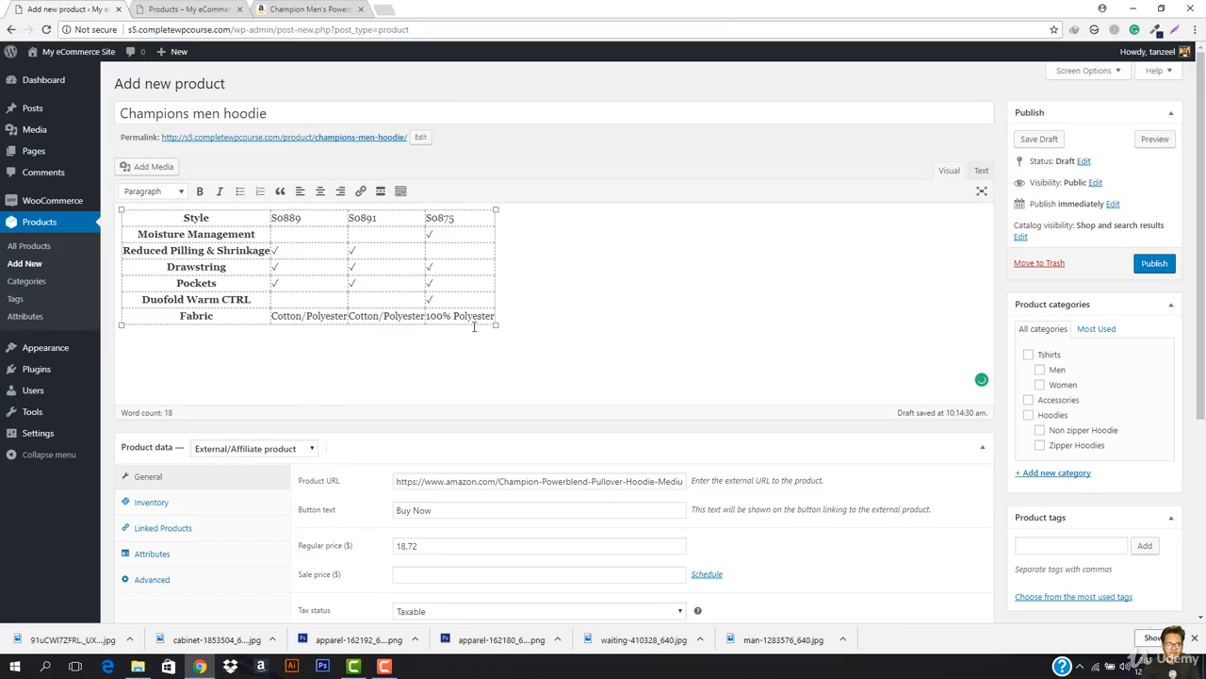
Step: Copy Amazon's Product description section, through the Best Sellers Rank entries, and paste it below the table in the main description
left_click(229, 9)
scroll(436, 344, "down", 3)
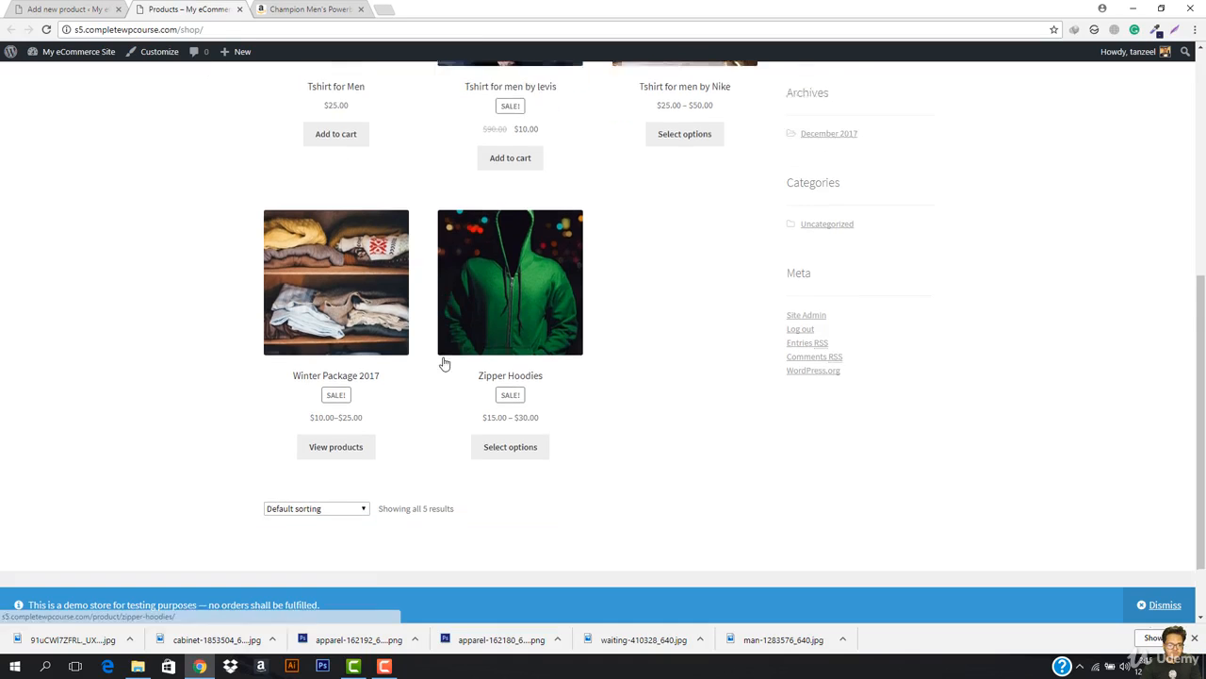
left_click(307, 9)
scroll(490, 318, "down", 5)
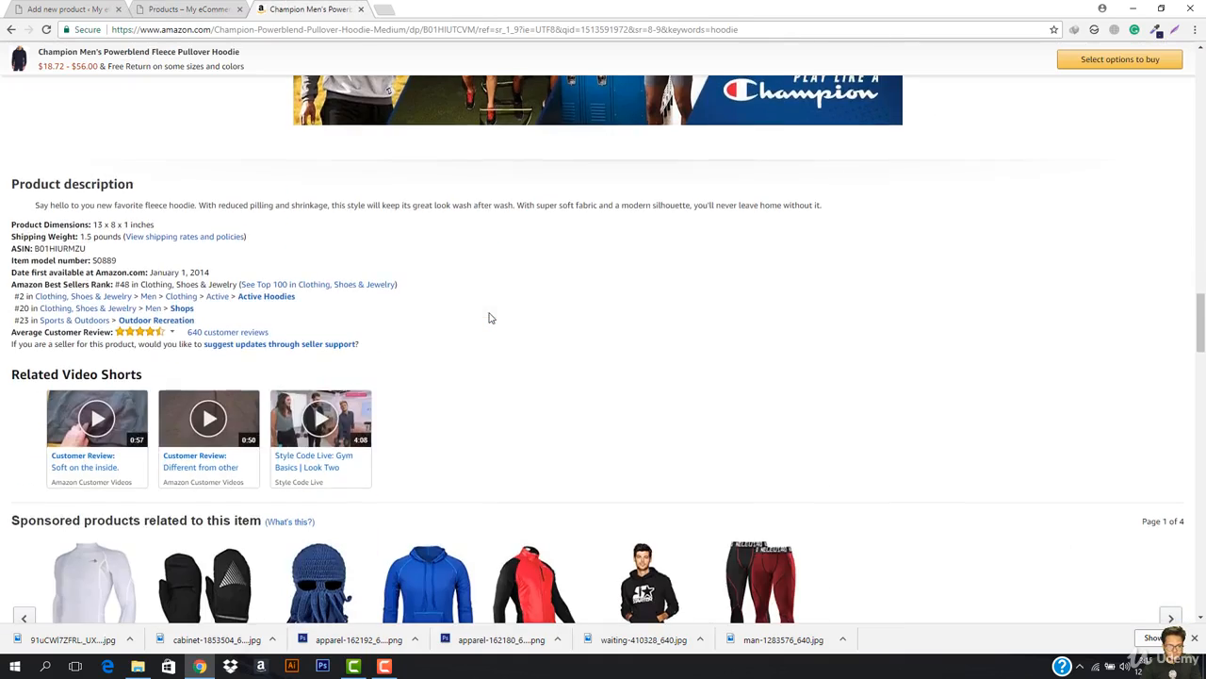
left_click_drag(2, 188, 437, 320)
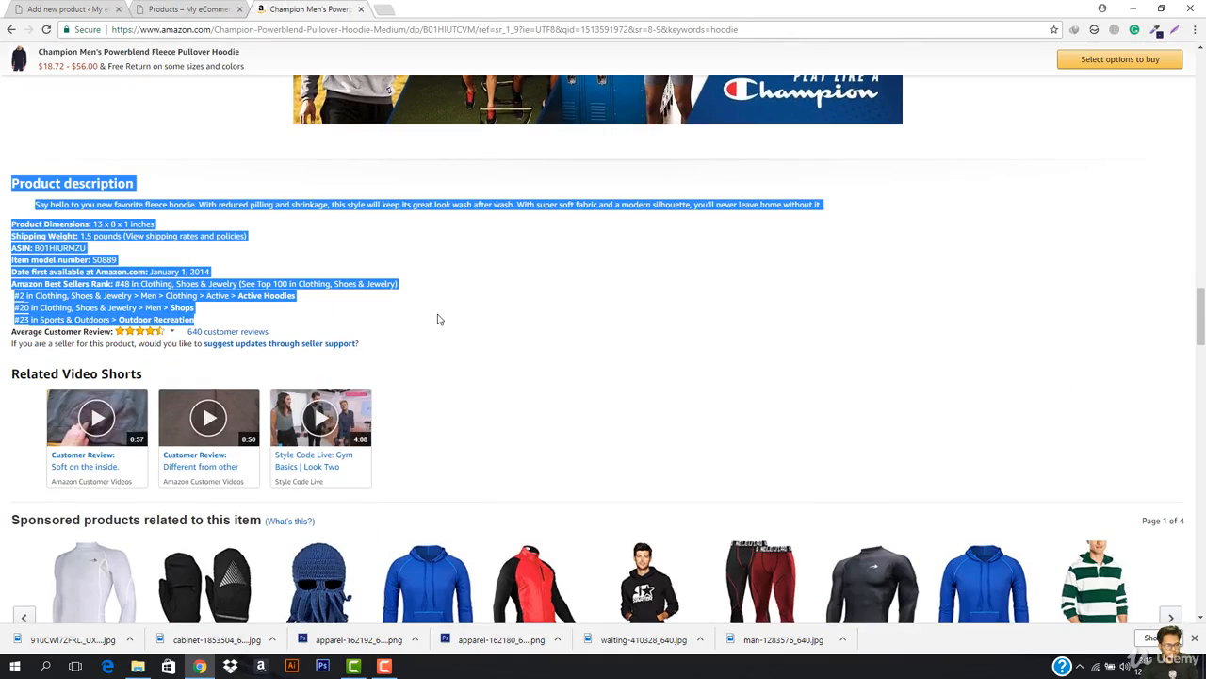
key("ctrl+c")
key("ctrl+1")
key("ctrl+v")
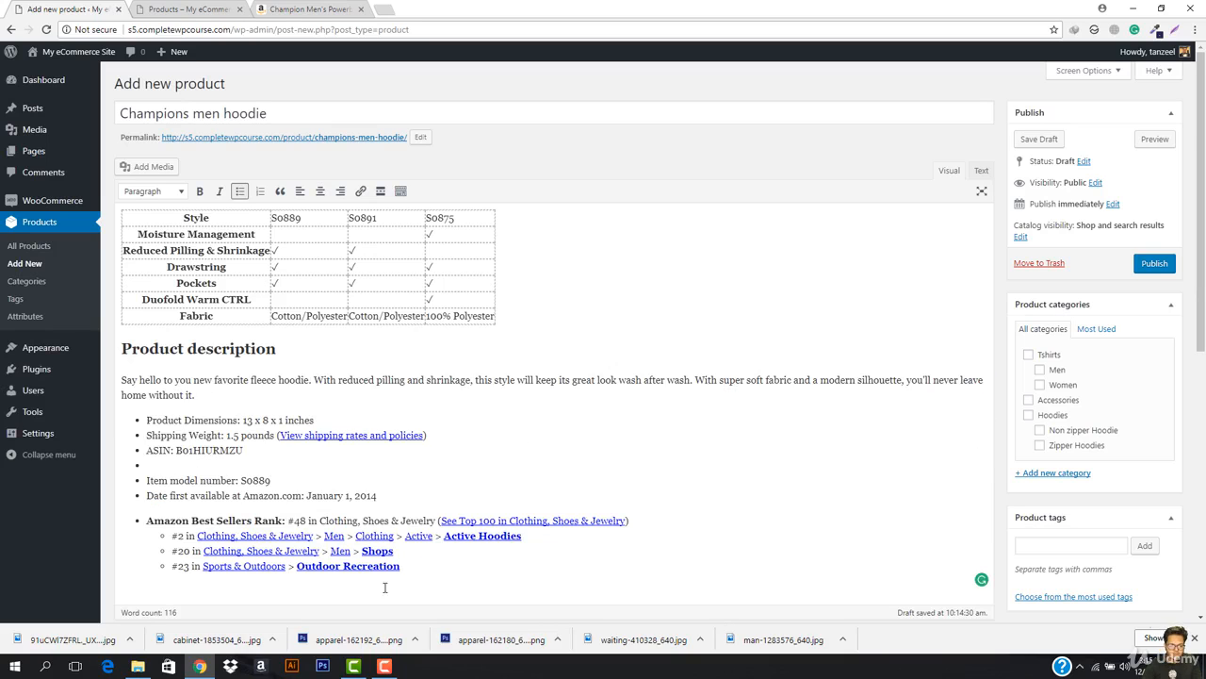
Step: Remove the Amazon hyperlinks from the shipping policies text and the Best Sellers Rank entries in the description
left_click(498, 522)
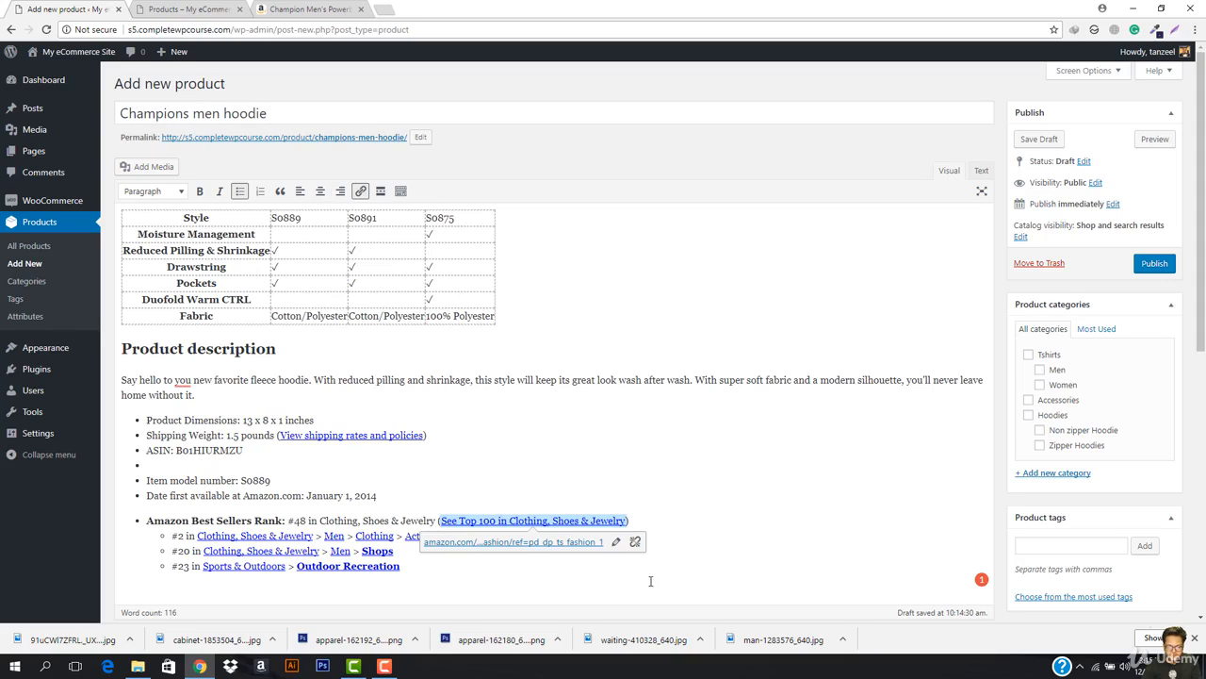
left_click(635, 543)
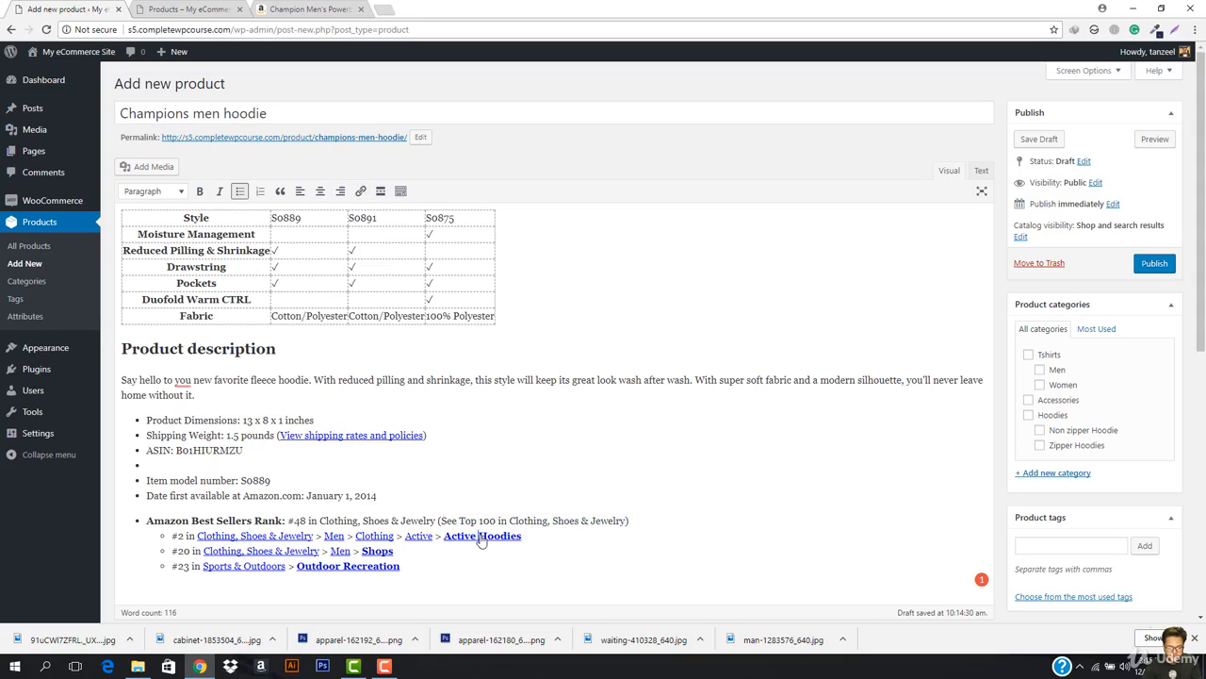
left_click(482, 540)
left_click(584, 556)
left_click(421, 539)
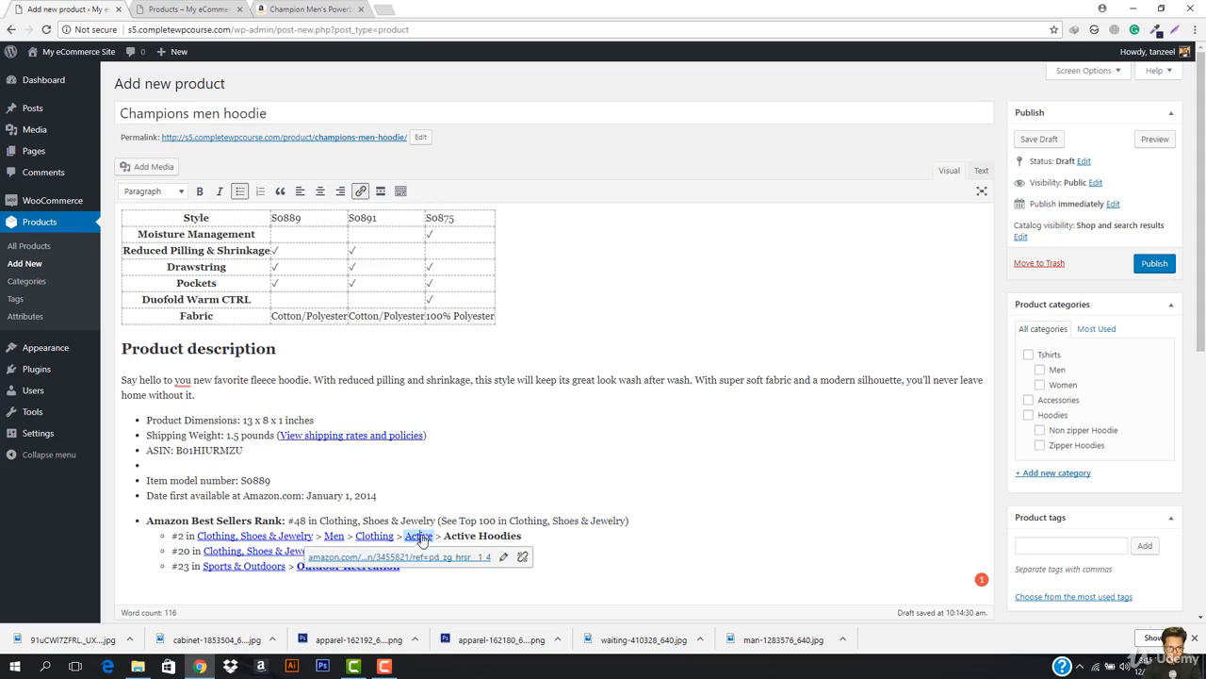
left_click(522, 557)
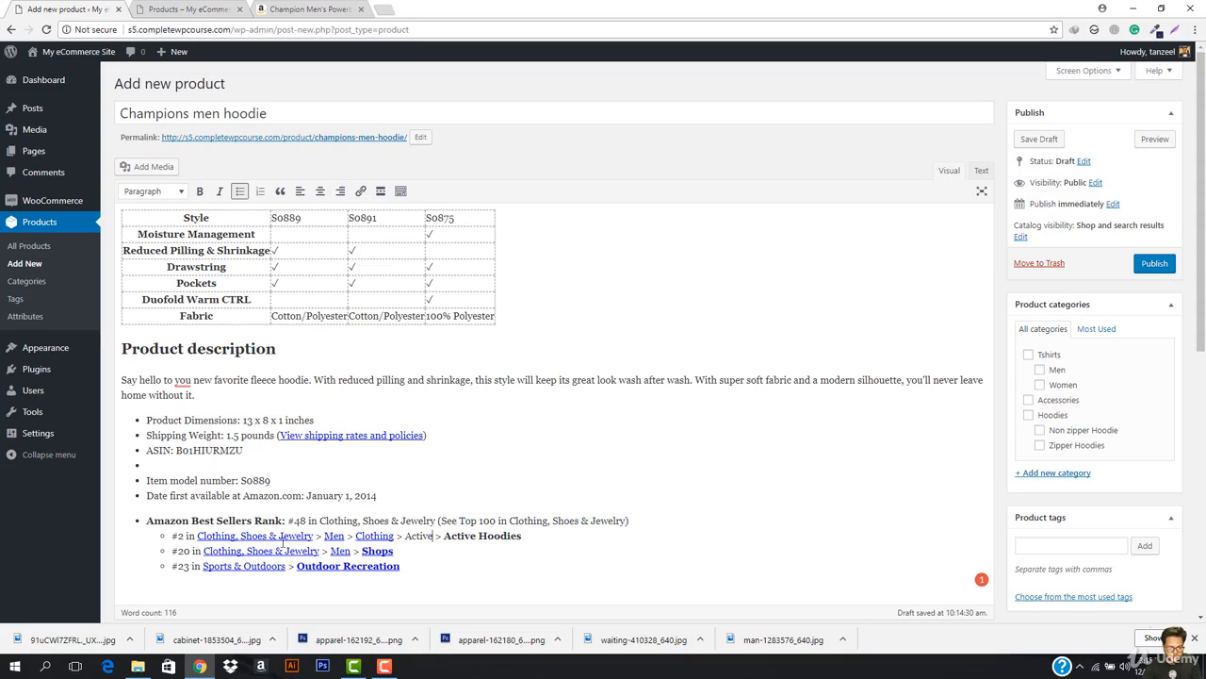
left_click(226, 535)
left_click(358, 556)
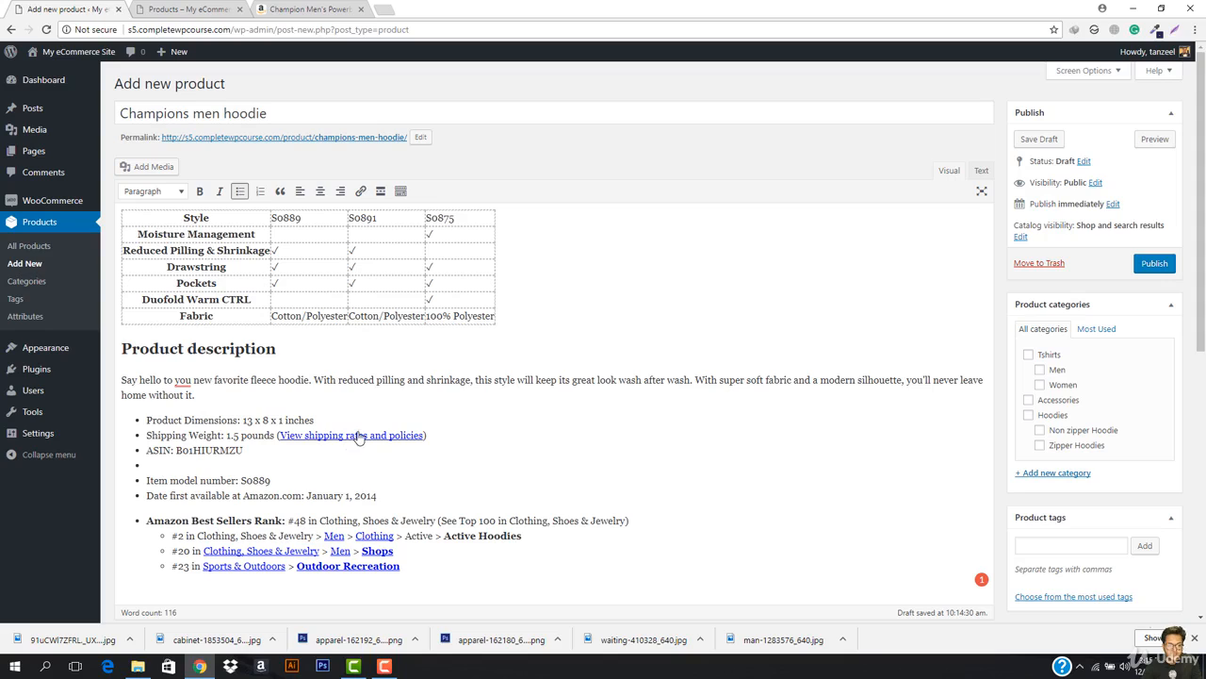
left_click(358, 437)
left_click(456, 458)
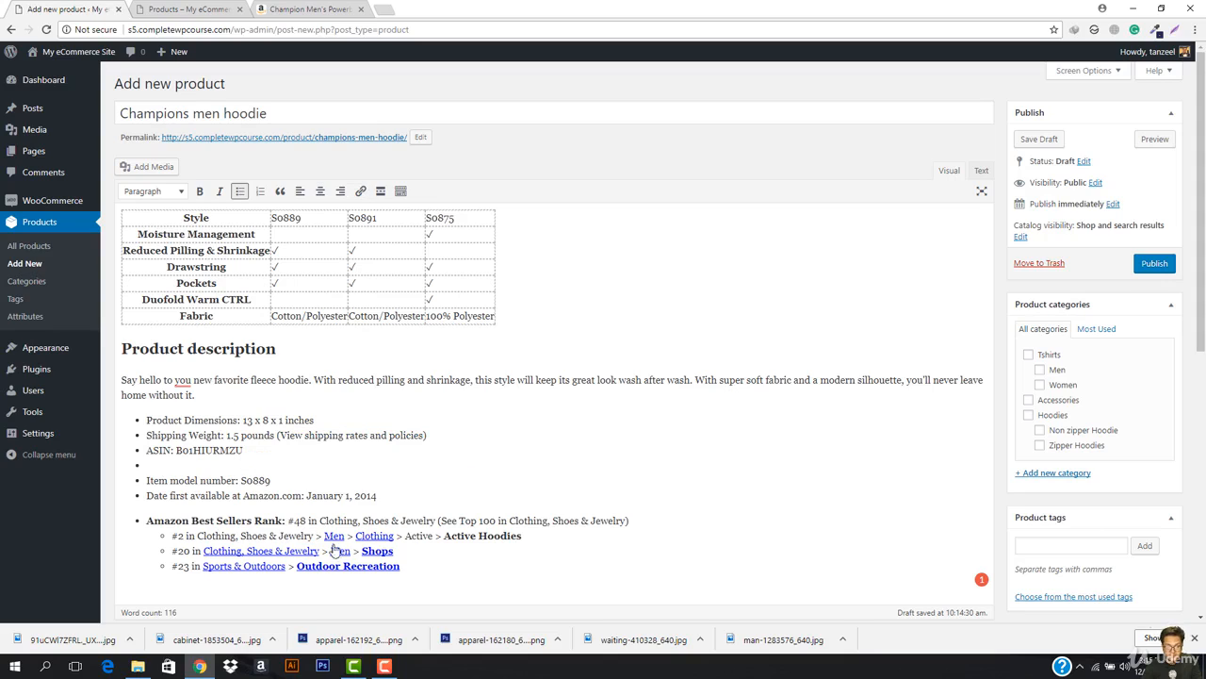
left_click(335, 537)
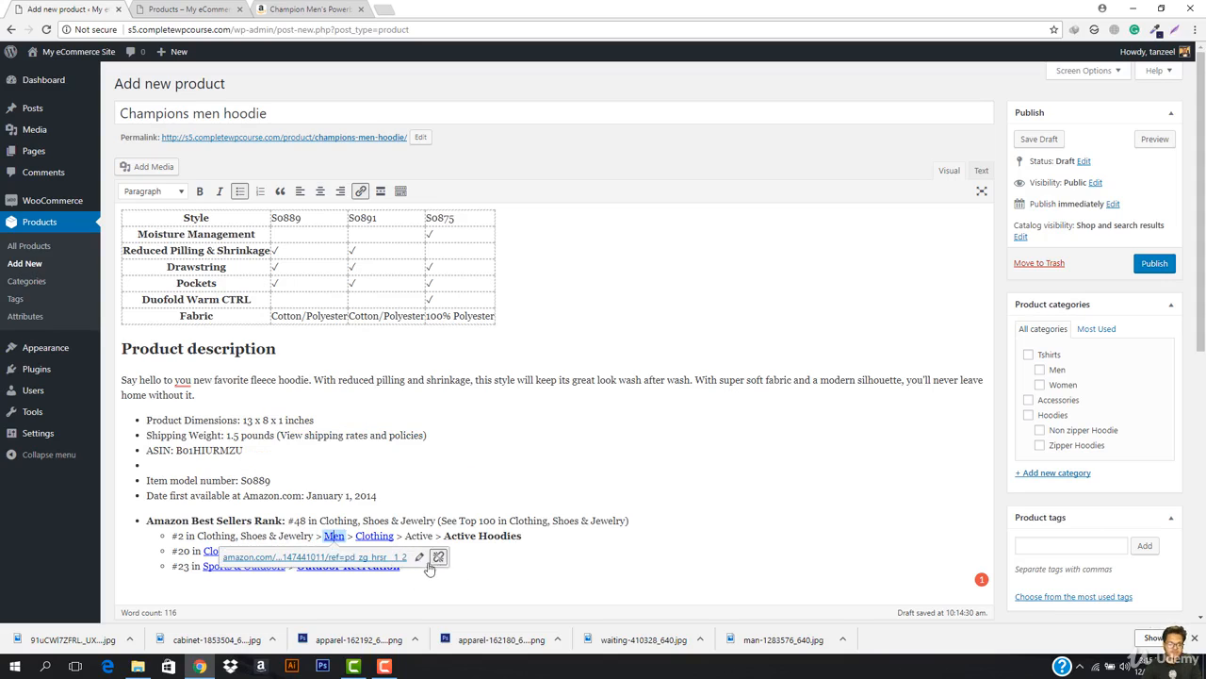
left_click(372, 538)
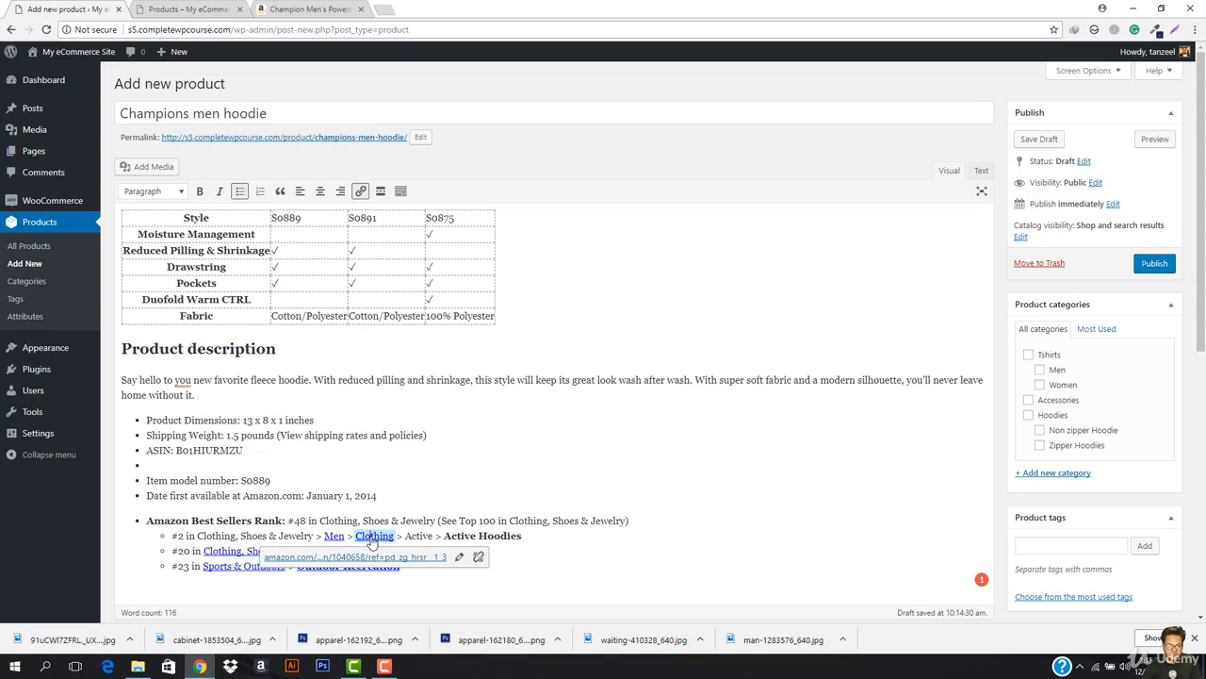
left_click(479, 557)
Step: Delete the whole Amazon Best Sellers Rank block, including its sub-entries, from the product description
left_click_drag(436, 582, 120, 526)
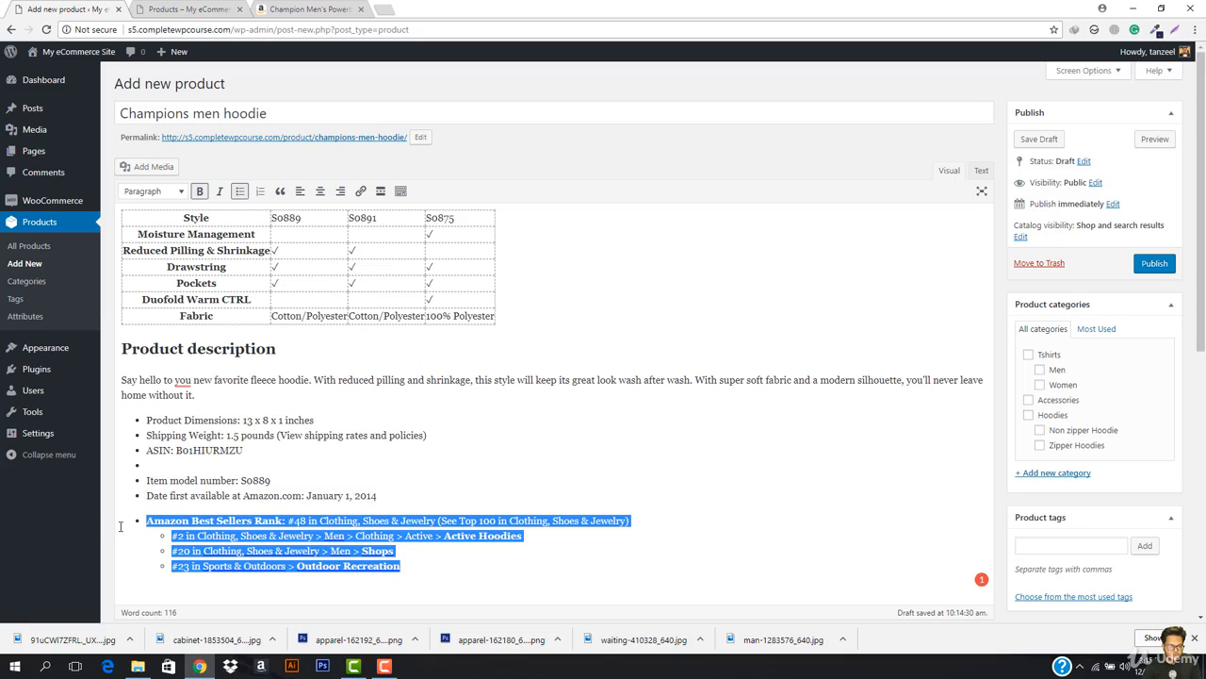
key("BackSpace")
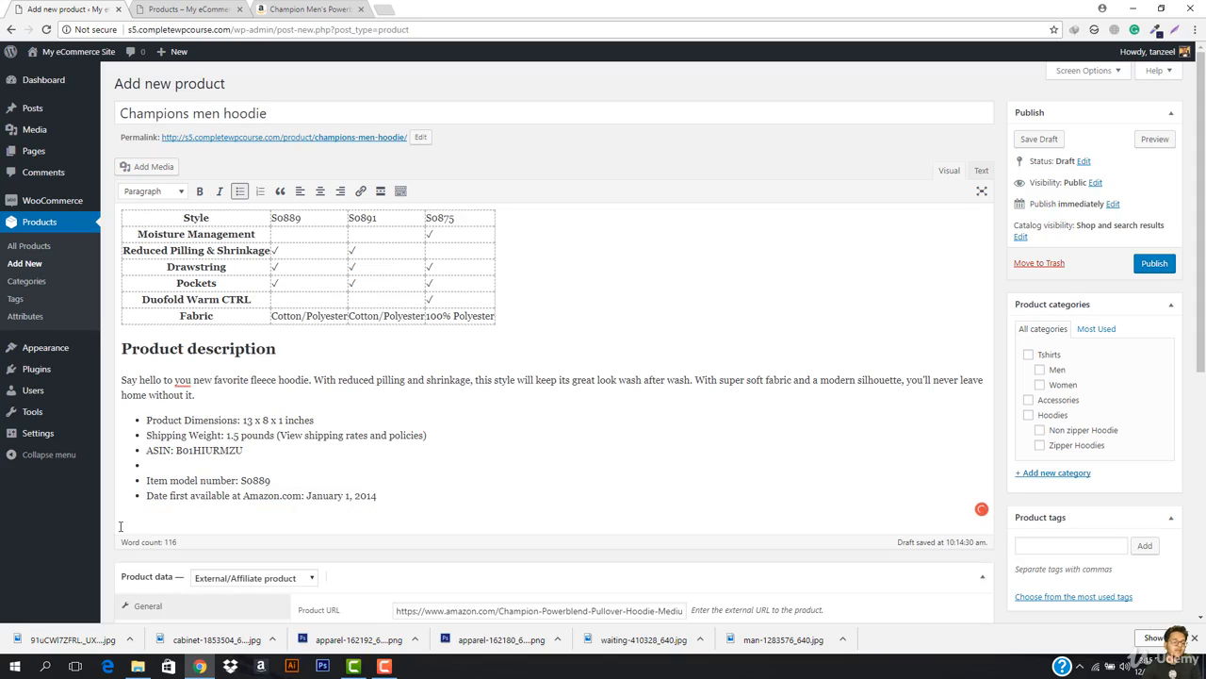
Step: Upload the downloaded navy hoodie photo 91uCWI7ZFRL._UX522_.jpg and set it as the product image
scroll(320, 400, "down", 5)
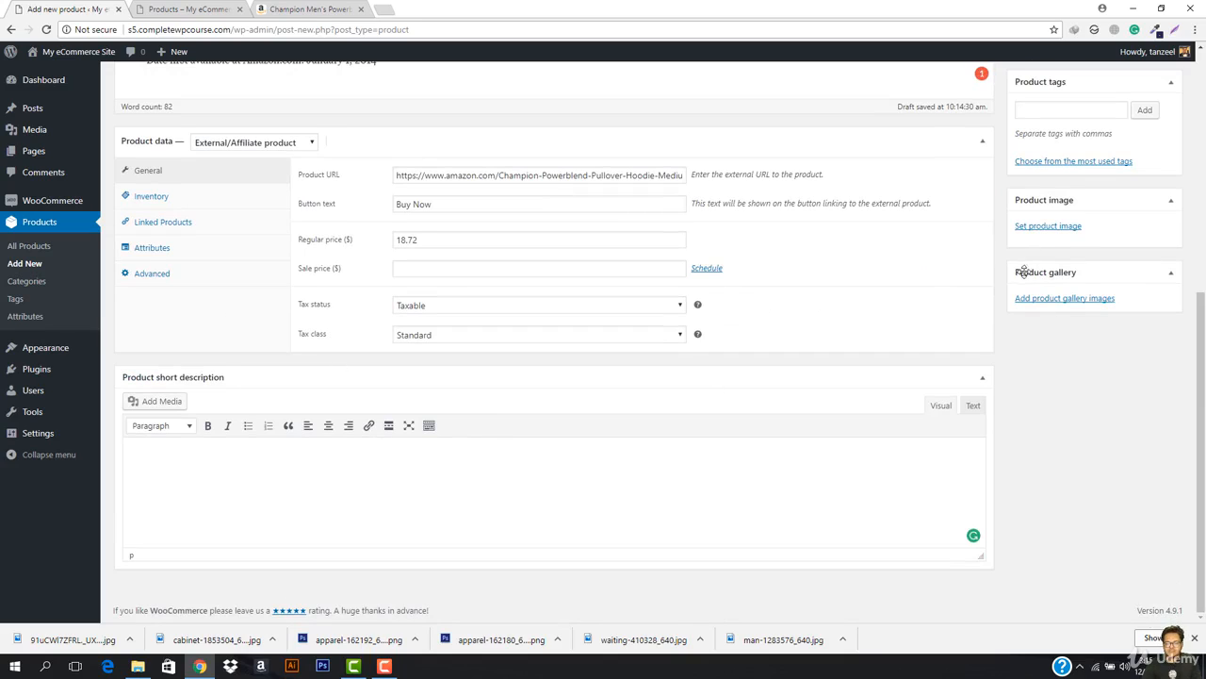
left_click(1048, 226)
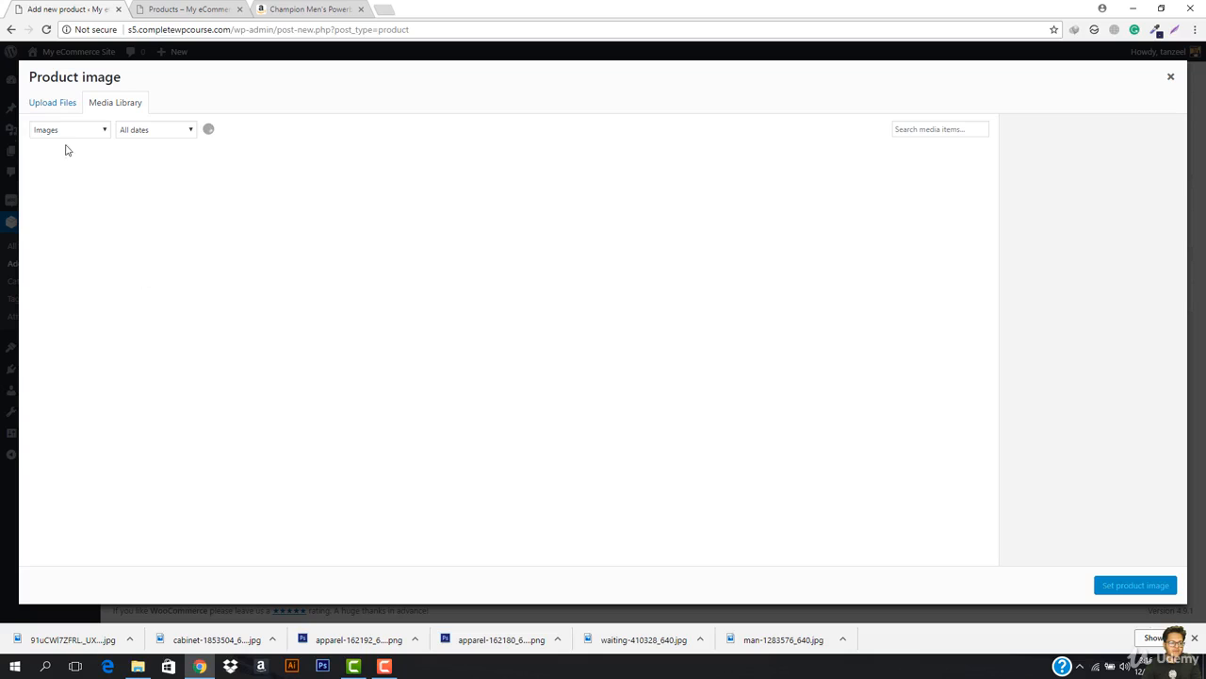
left_click_drag(78, 639, 474, 391)
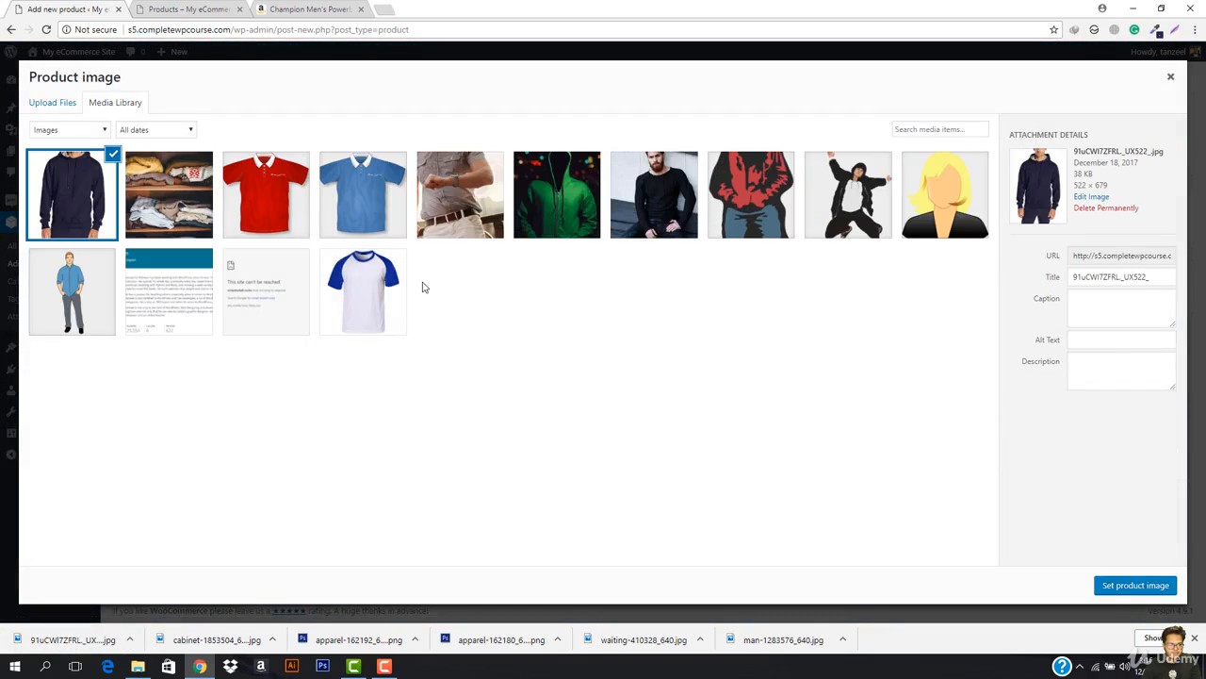
left_click(1135, 586)
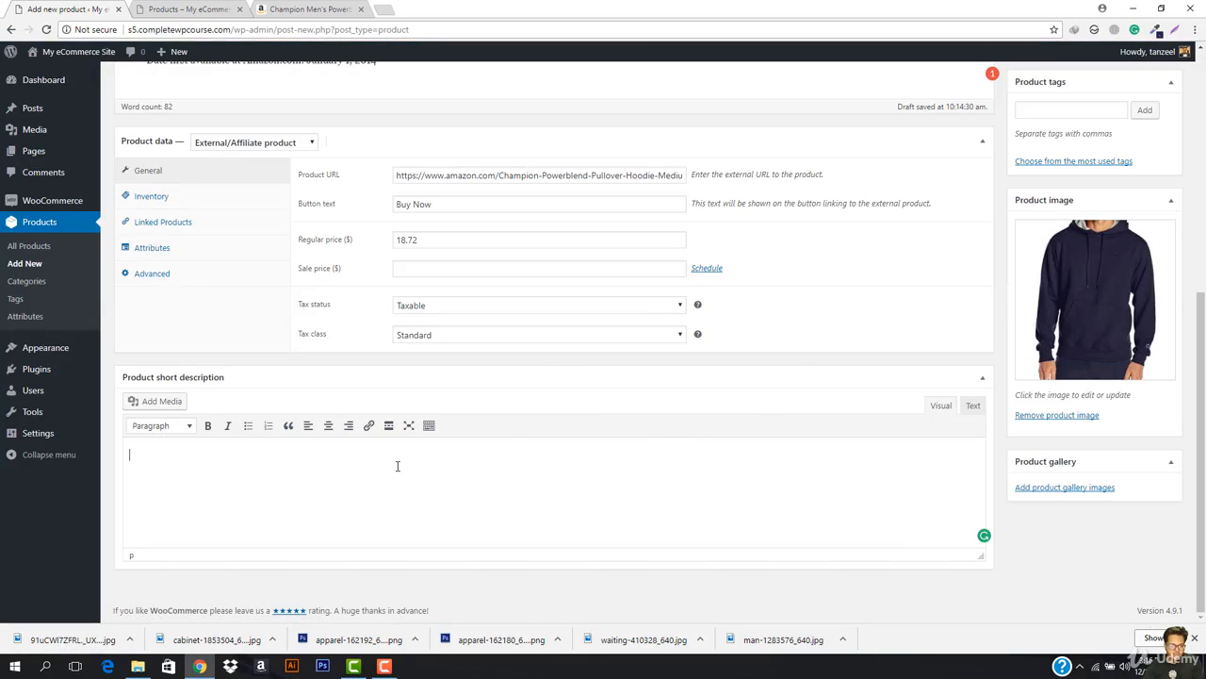
key("ctrl+v")
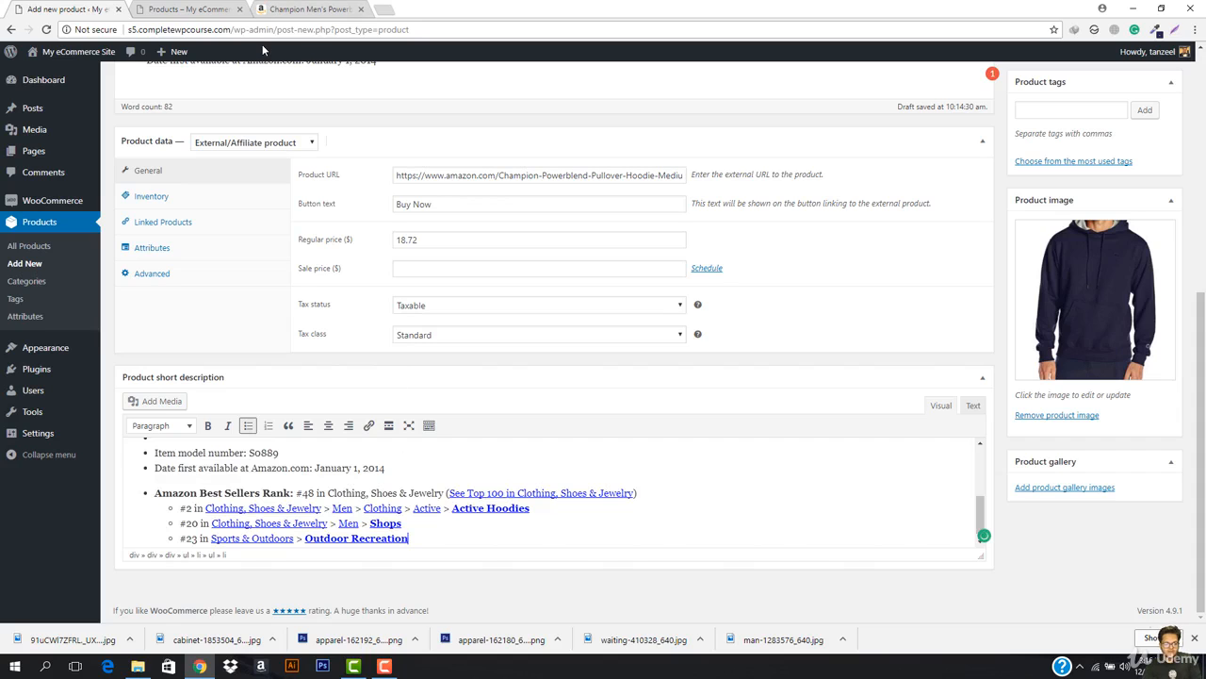
key("ctrl+a")
key("BackSpace")
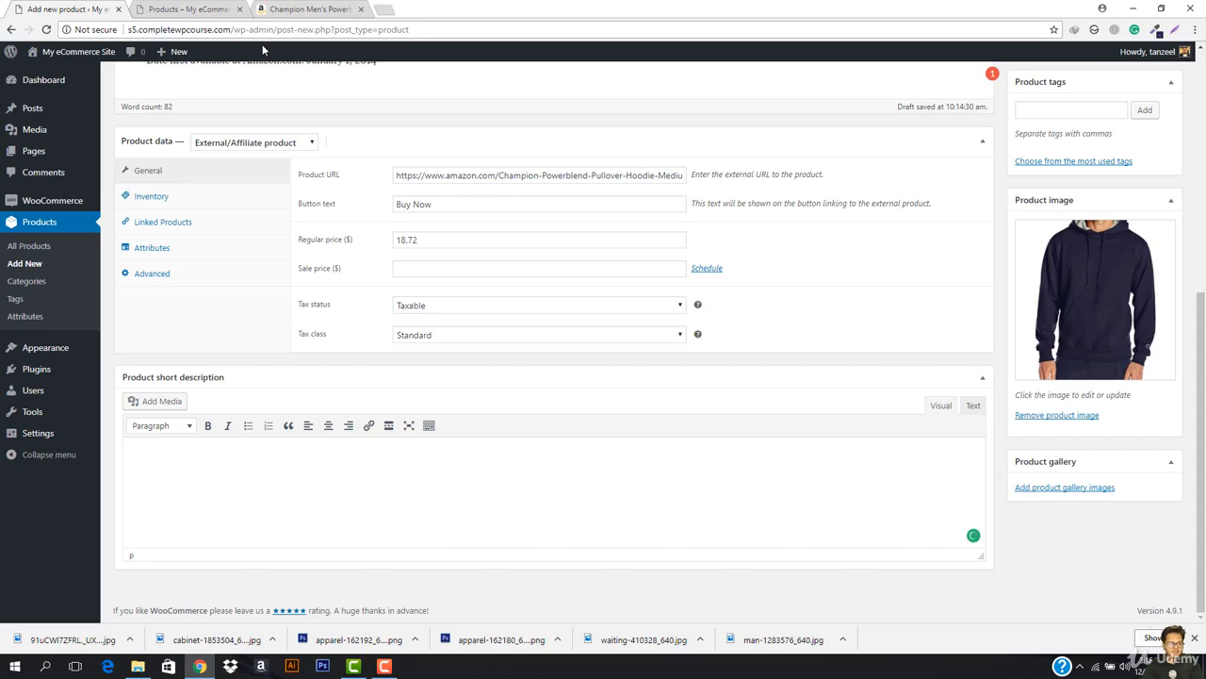
Step: Copy the paragraph under the Product description heading into the product short description
scroll(186, 264, "up", 3)
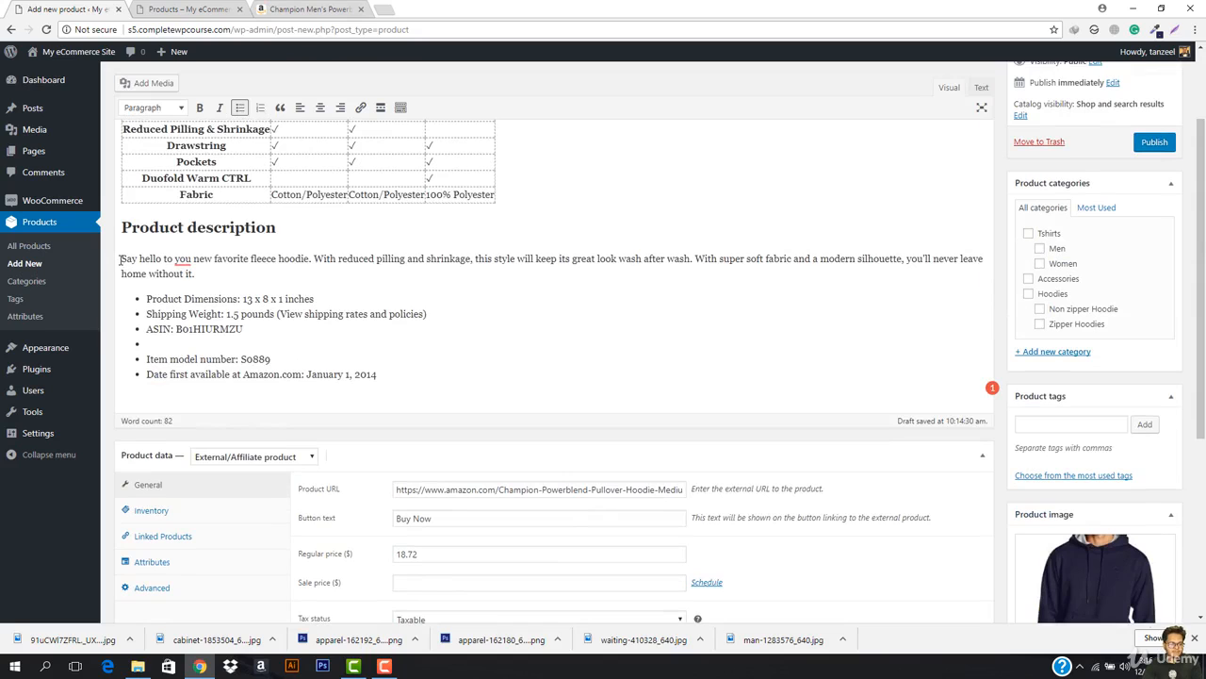
left_click_drag(121, 259, 227, 271)
scroll(1112, 236, "up", 1)
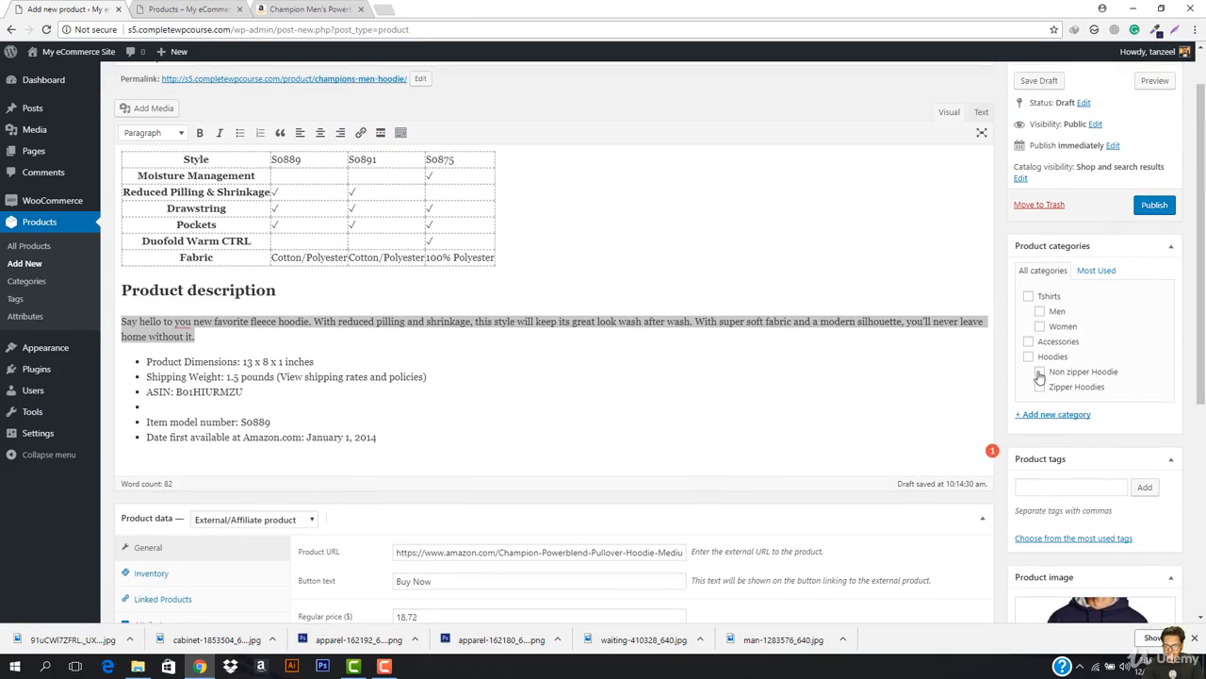
Step: Assign the product to the Non zipper Hoodie category and publish it
scroll(1039, 377, "down", 2)
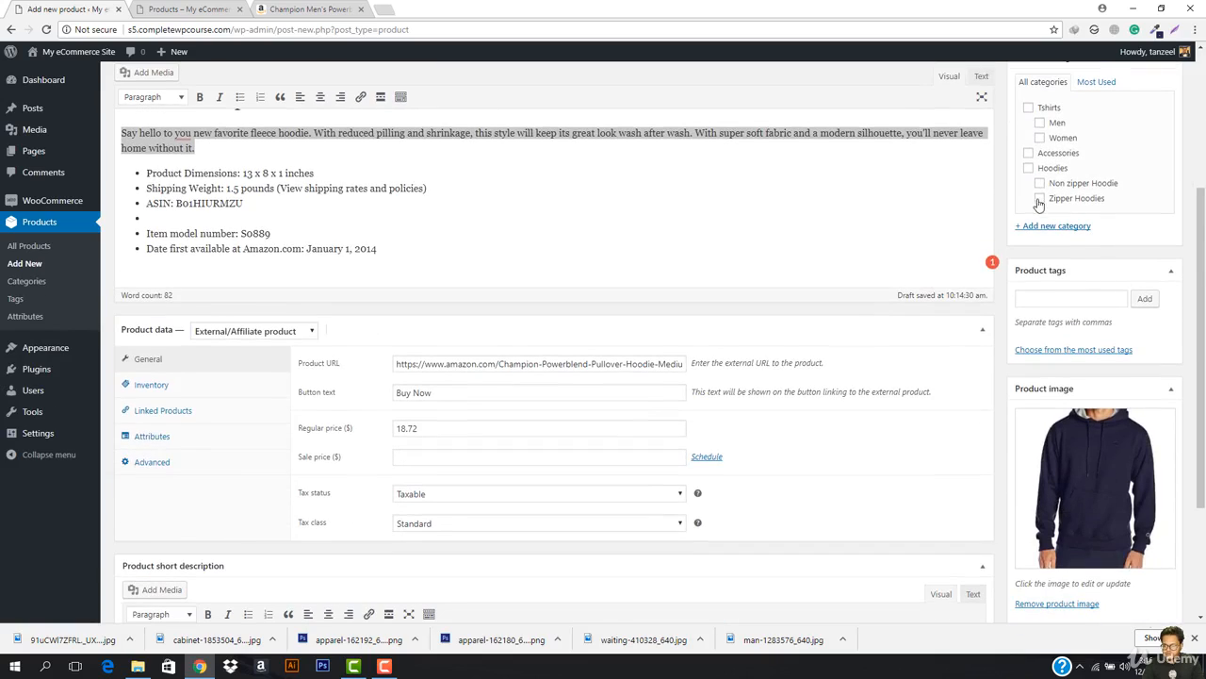
left_click(1041, 183)
scroll(1042, 282, "up", 3)
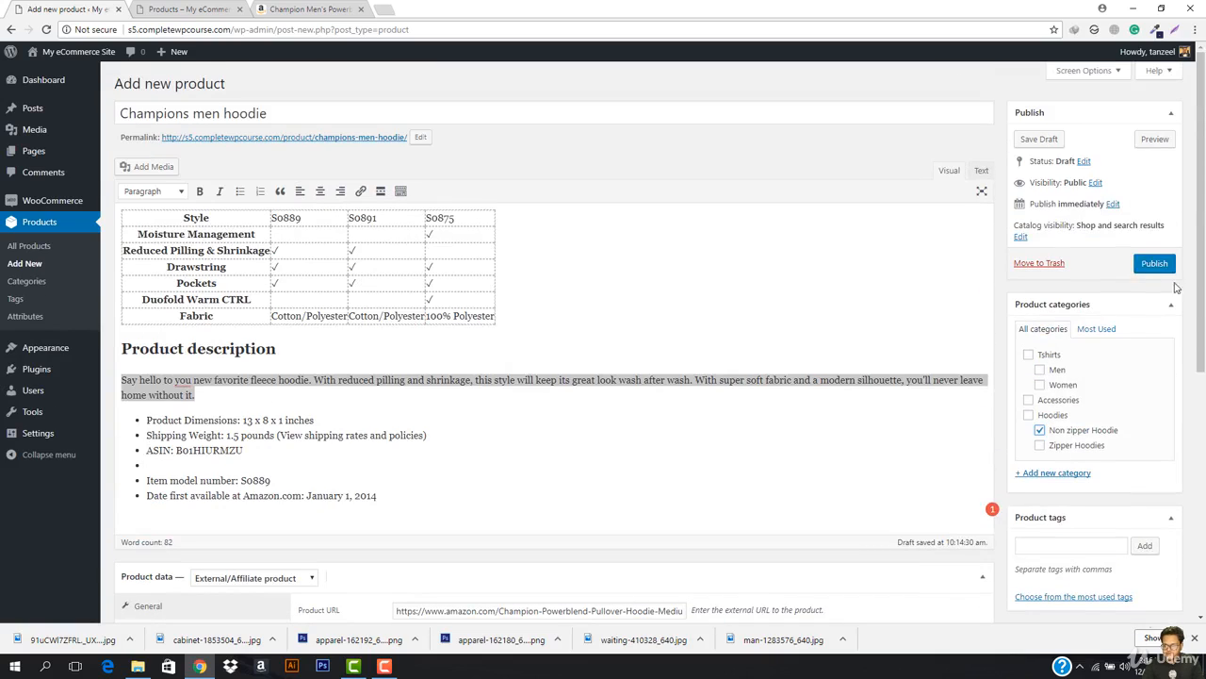
left_click(1154, 264)
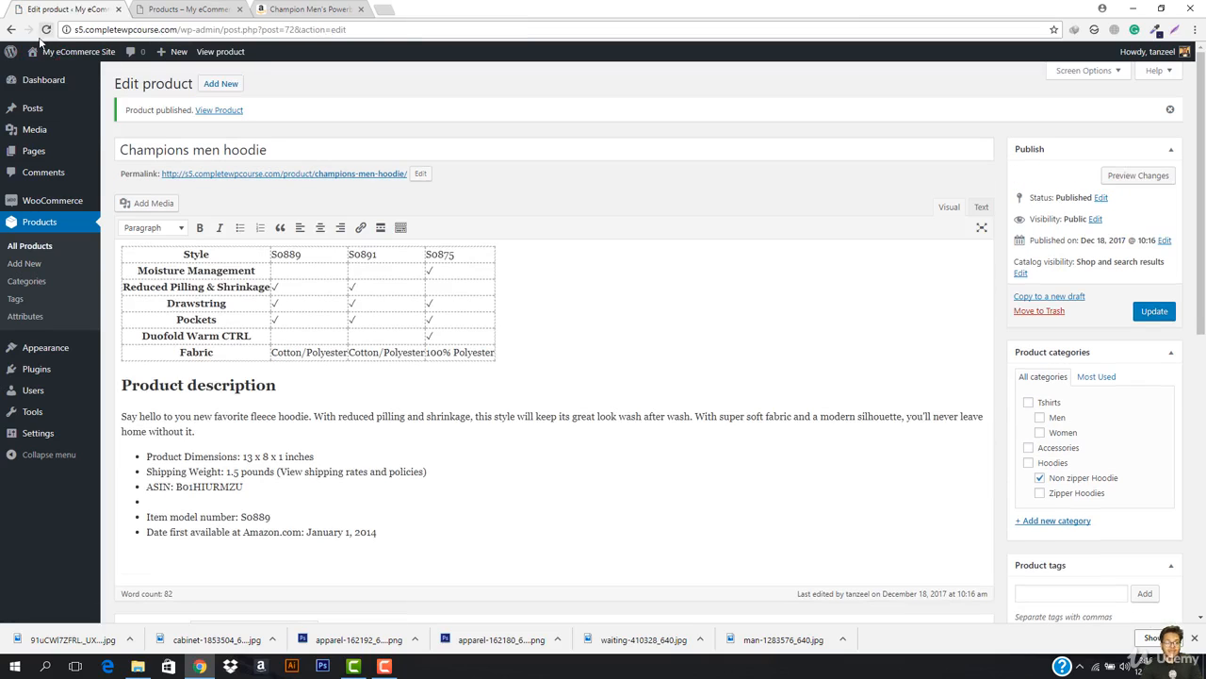
Step: Reload the store's shop page to check the new hoodie's listing, and close the separate Amazon product page
left_click(198, 9)
scroll(231, 85, "up", 2)
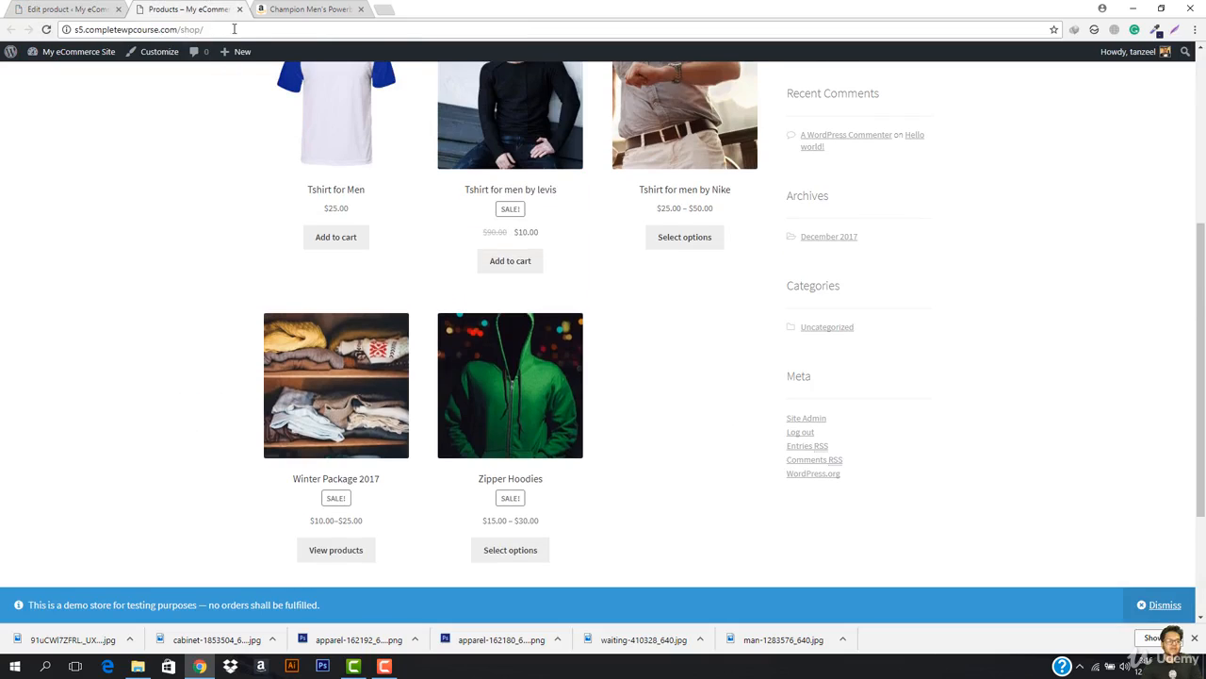
left_click(236, 28)
key("Return")
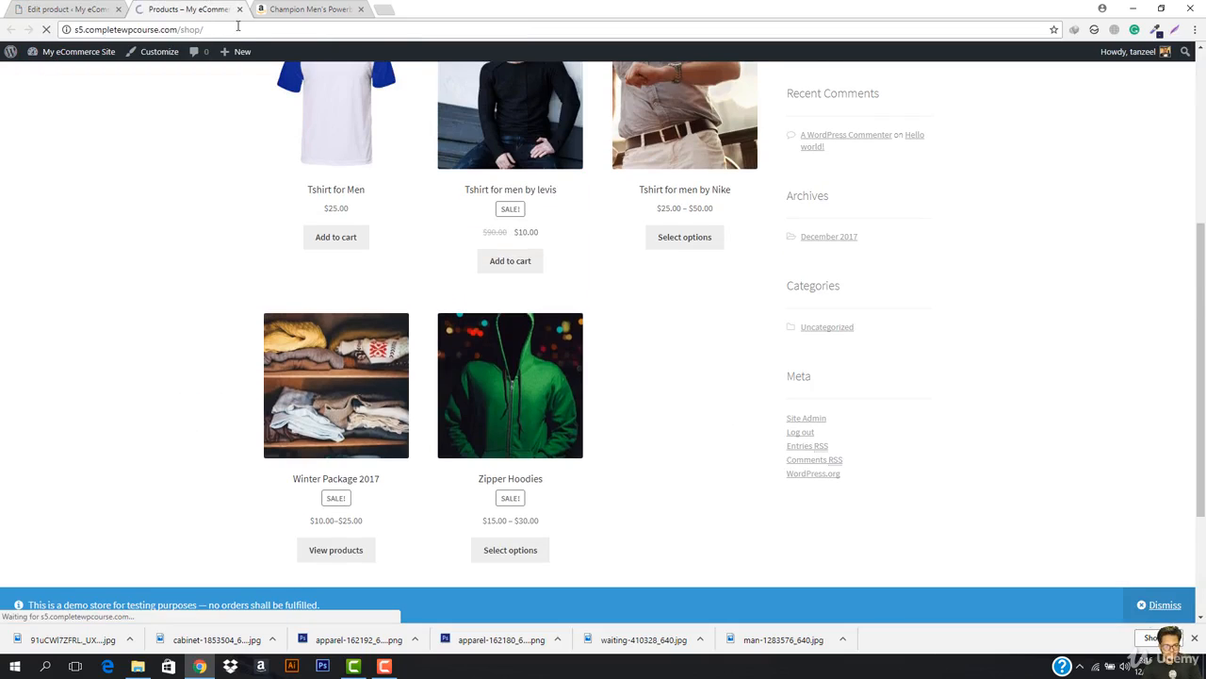
scroll(265, 359, "up", 2)
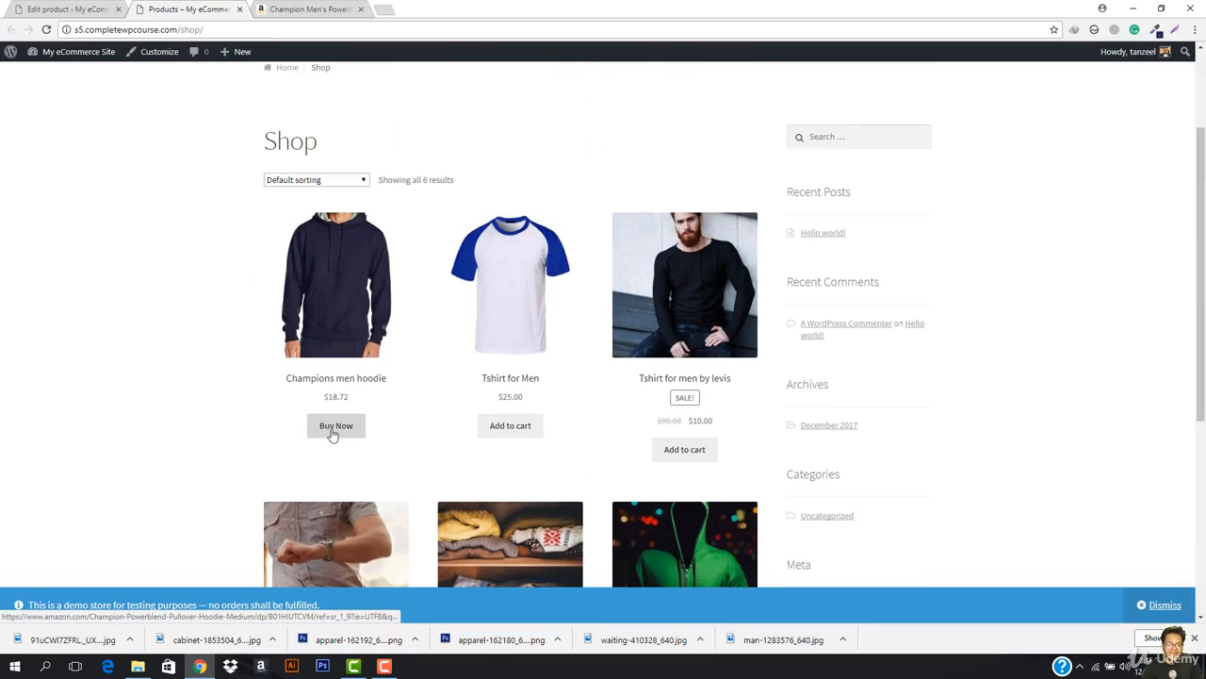
left_click(360, 8)
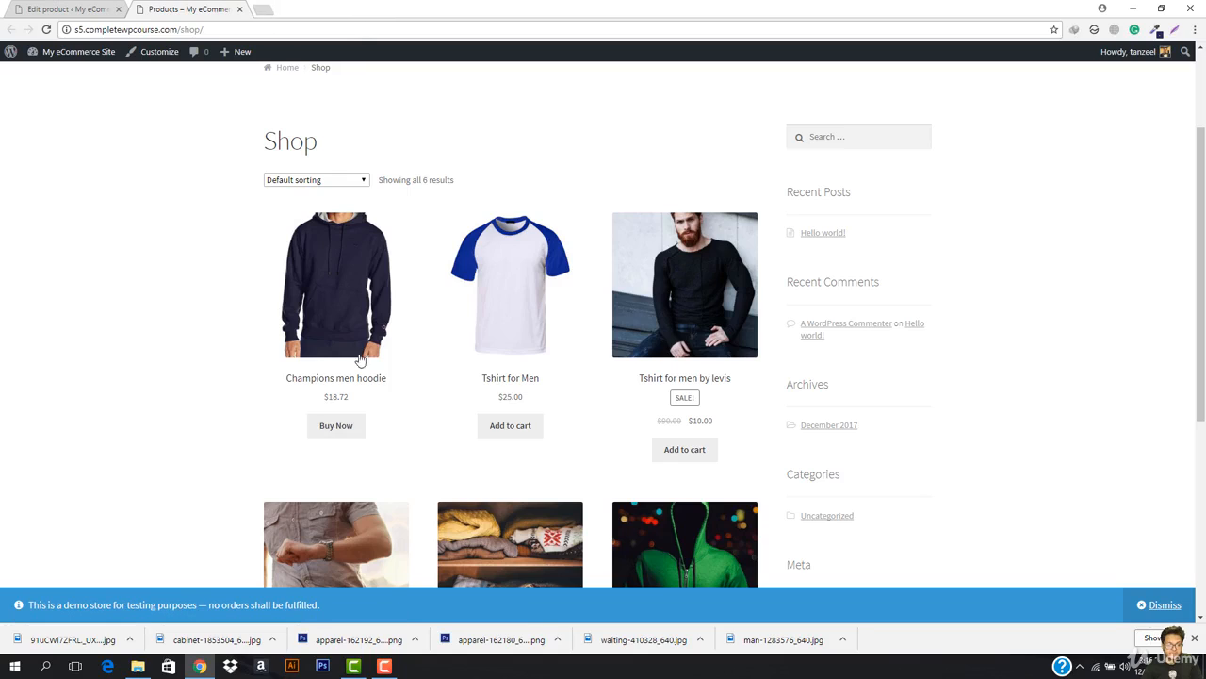
Step: Test the Champions men hoodie's Buy Now link from the shop, choosing a size on the Amazon page before returning
left_click(330, 427)
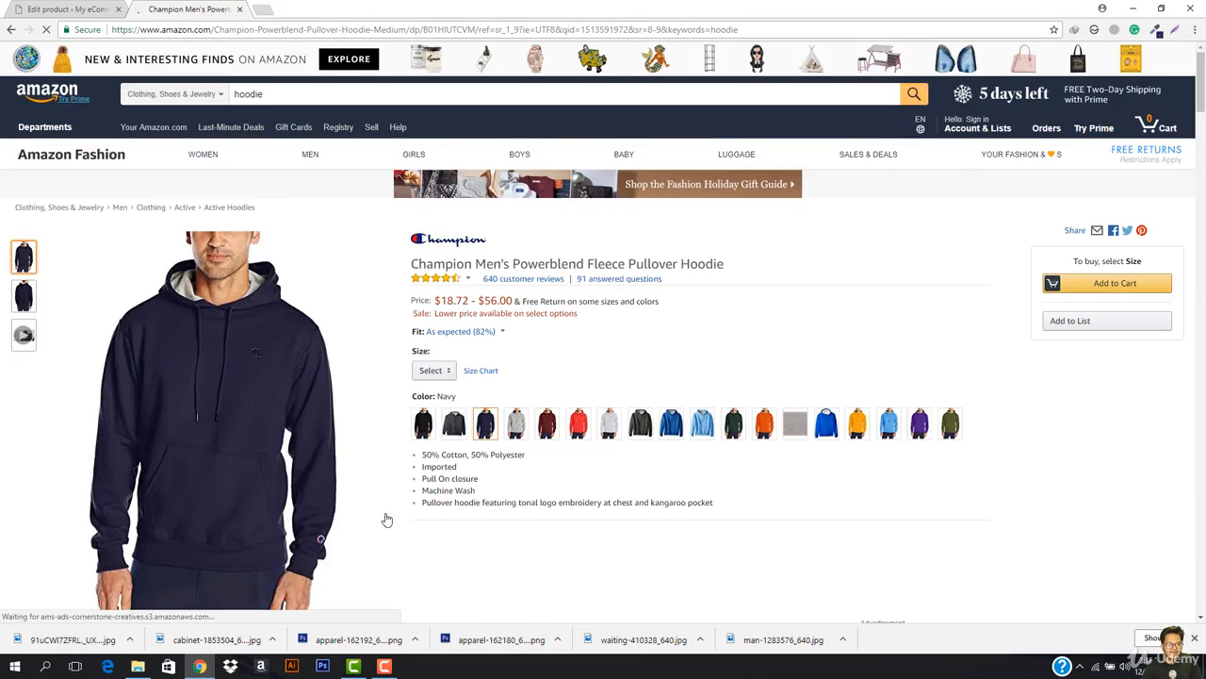
scroll(470, 386, "down", 2)
scroll(722, 213, "down", 2)
scroll(358, 380, "up", 4)
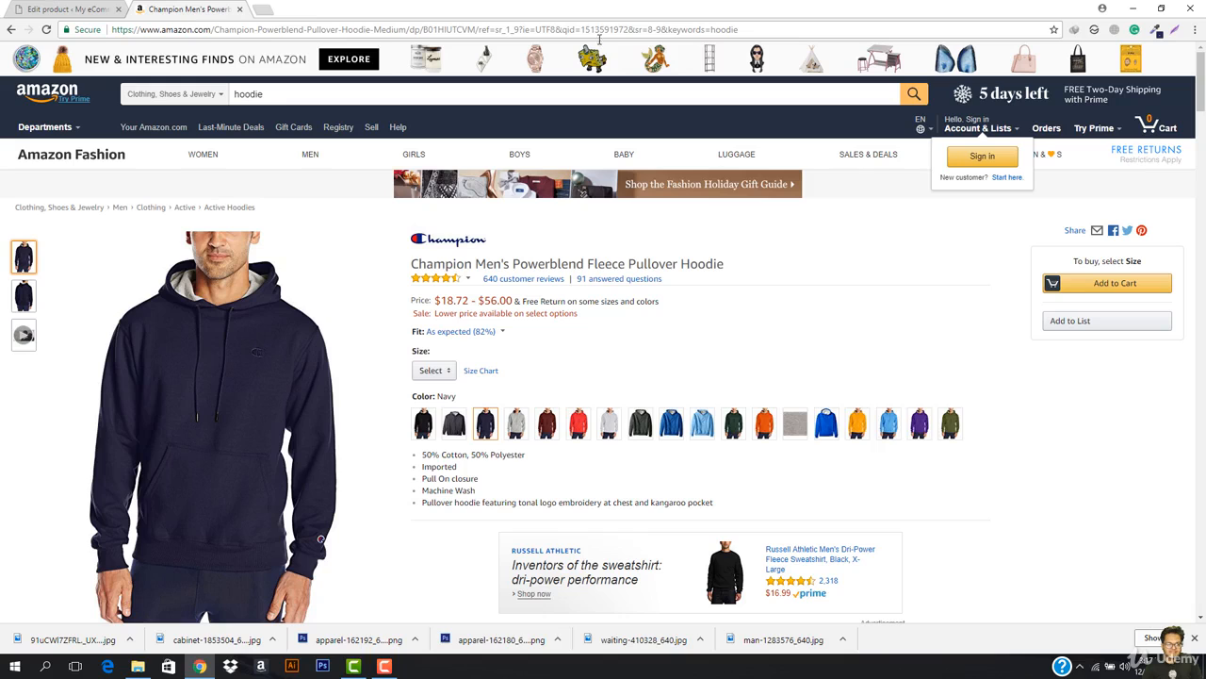
left_click(431, 369)
left_click(430, 417)
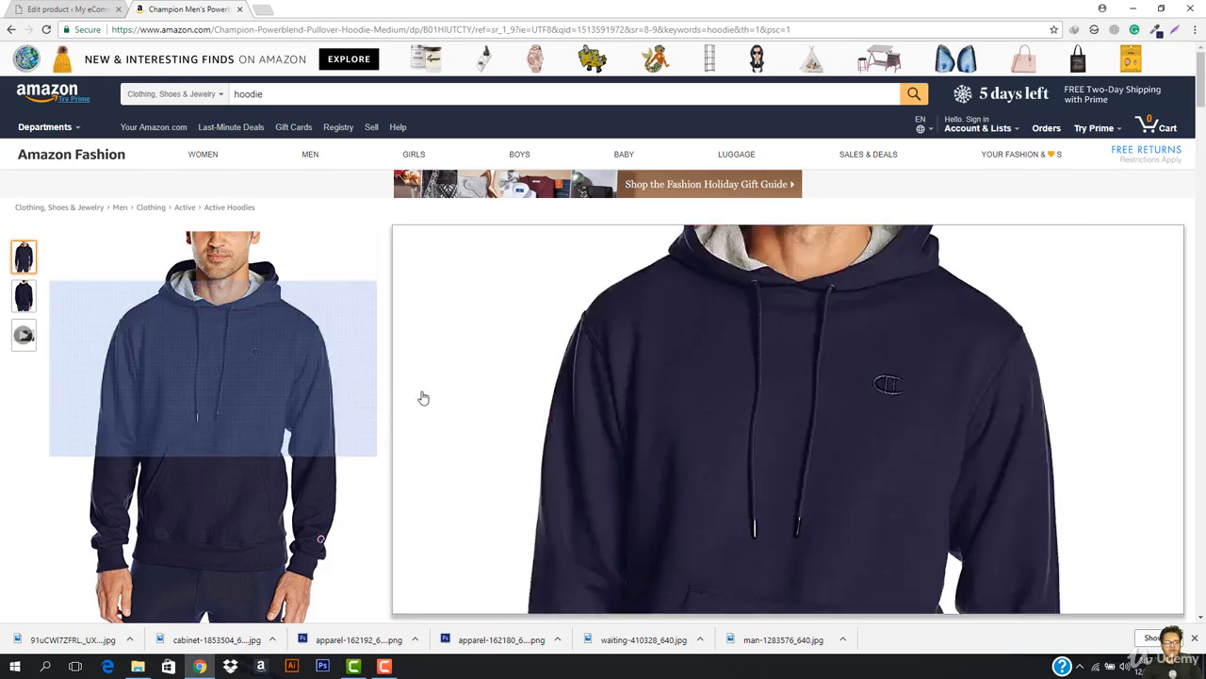
left_click(11, 29)
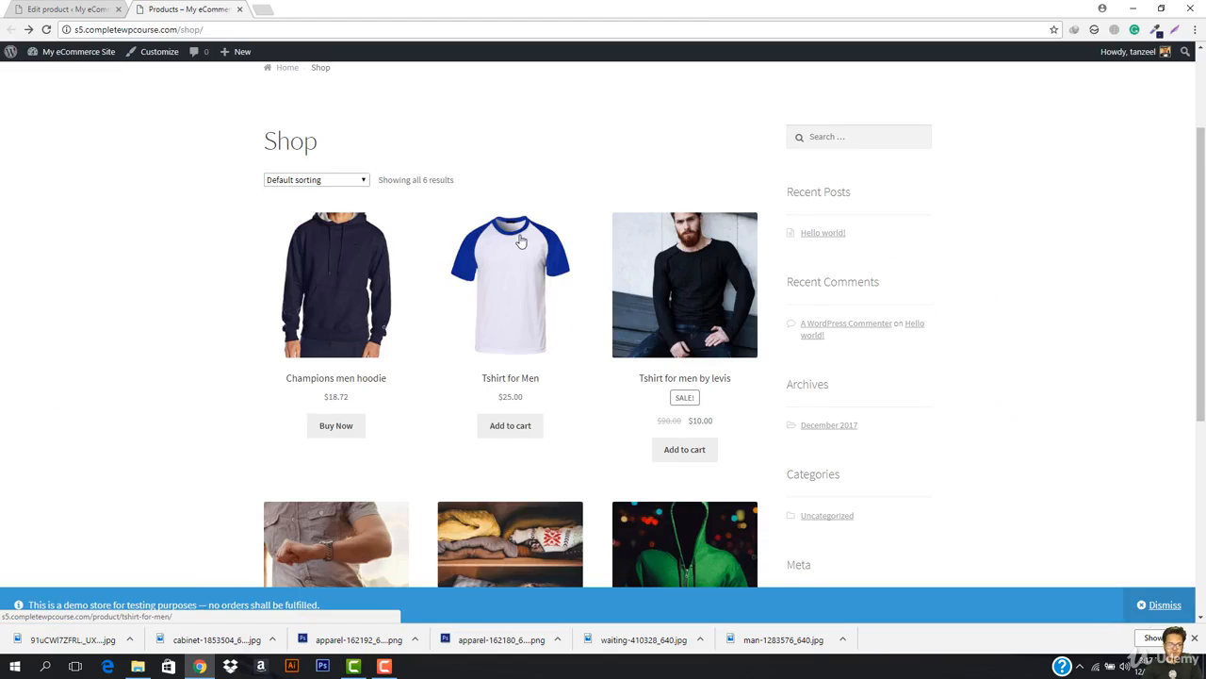
Step: Open the Champions men hoodie's product page and review its short description, comparison table and full description
scroll(512, 283, "down", 1)
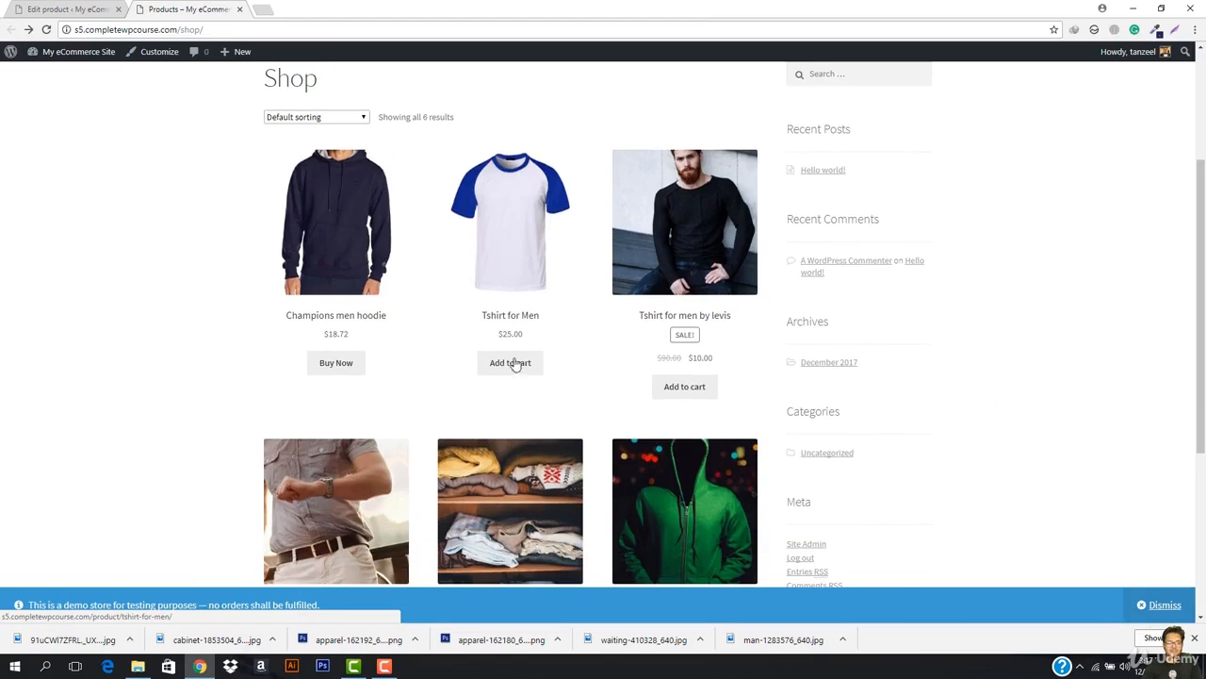
left_click(342, 262)
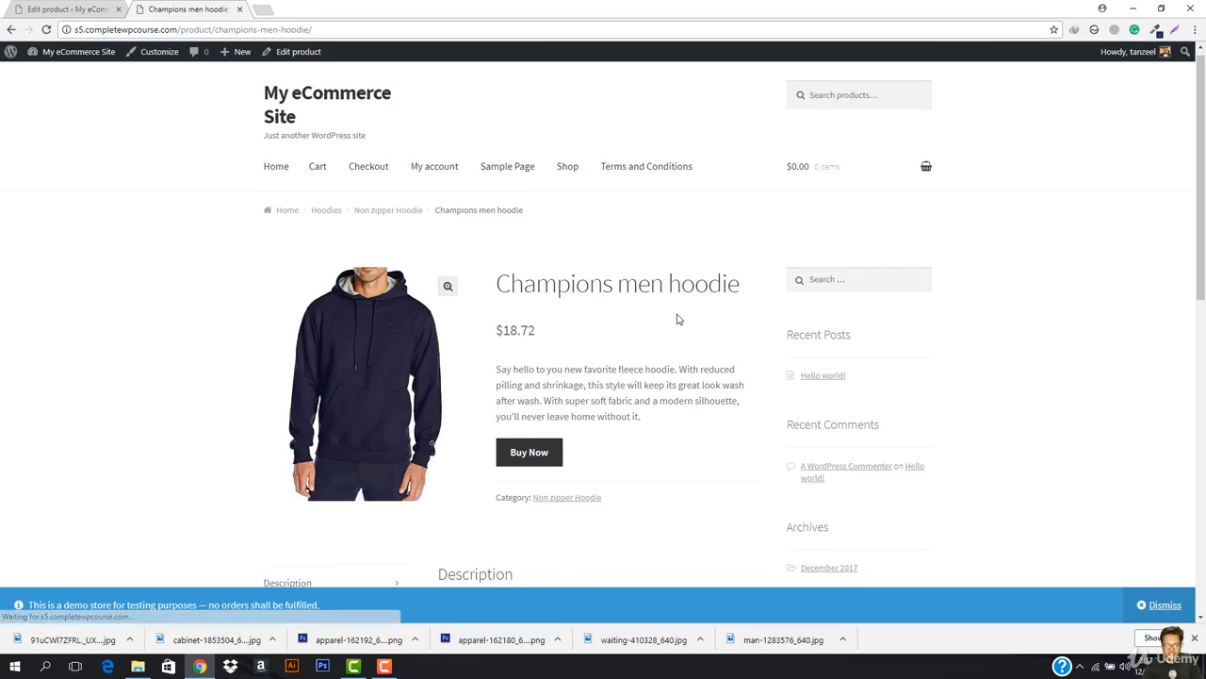
scroll(660, 316, "down", 4)
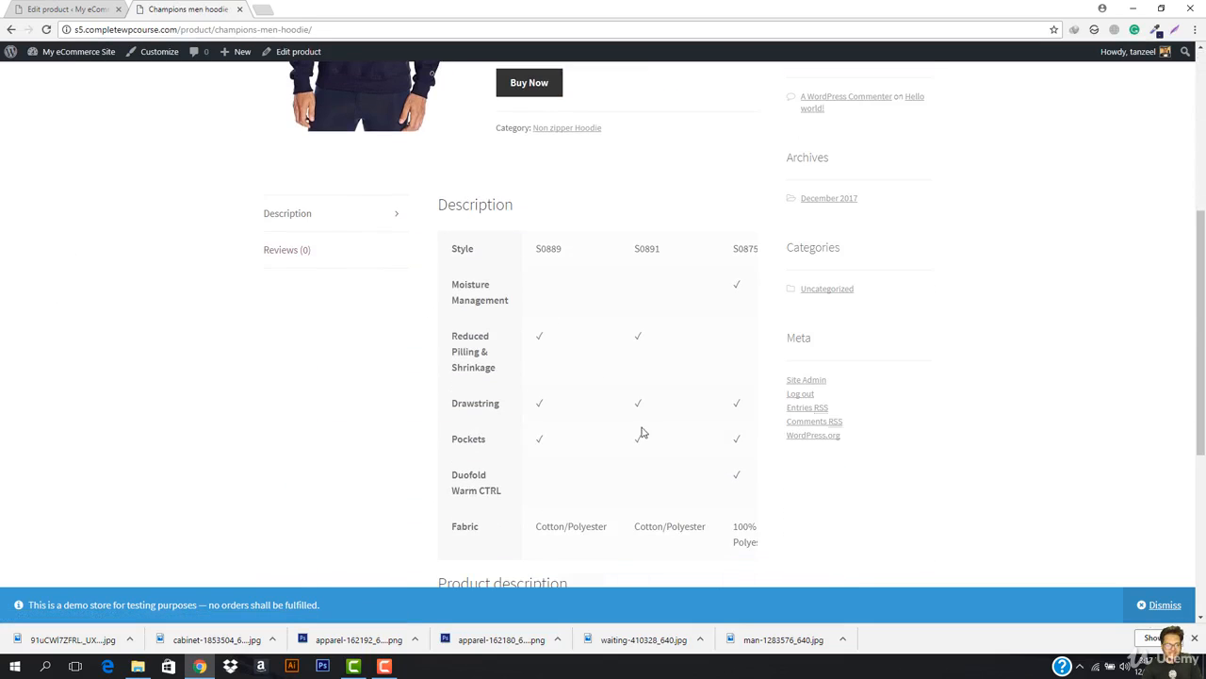
scroll(630, 418, "down", 4)
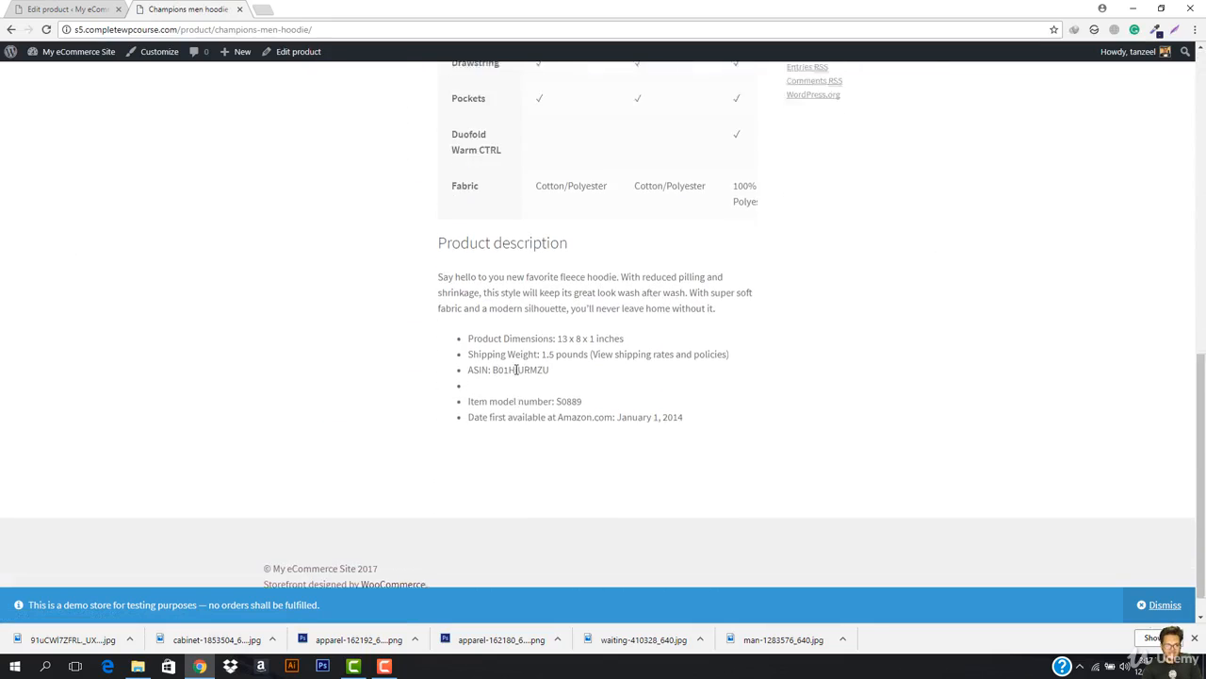
scroll(518, 372, "up", 9)
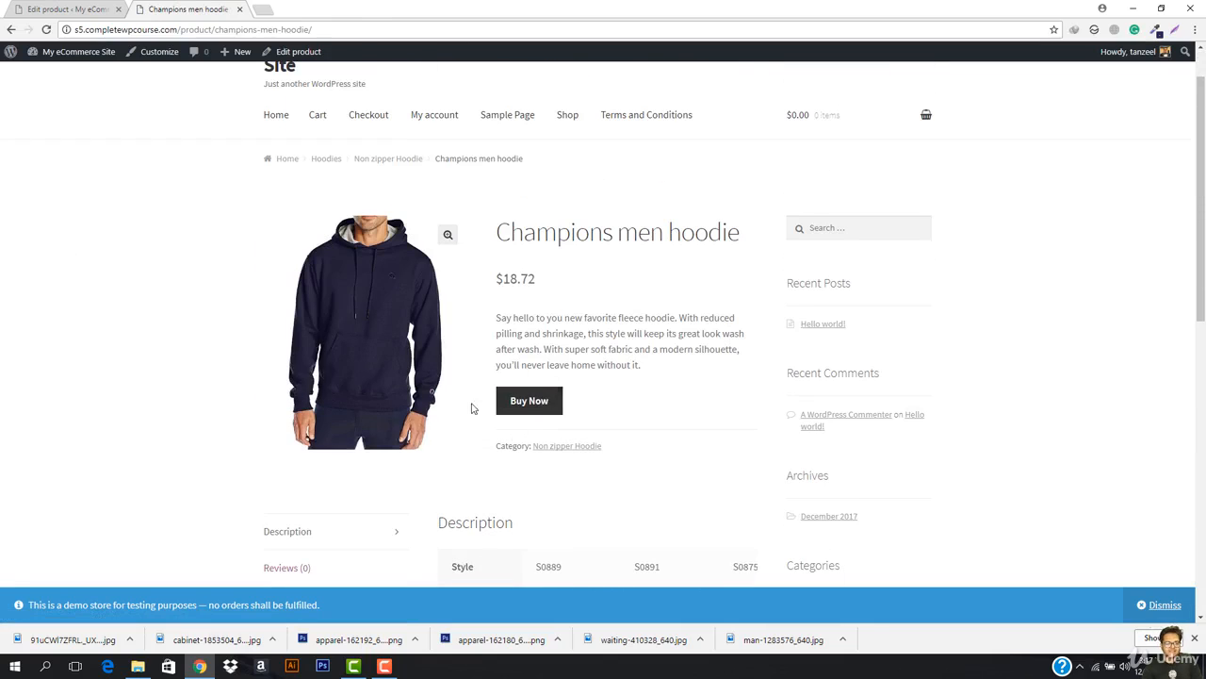
Step: Test the Buy Now link on the hoodie's product page, visit Amazon's home page, and return to the product page
left_click(538, 402)
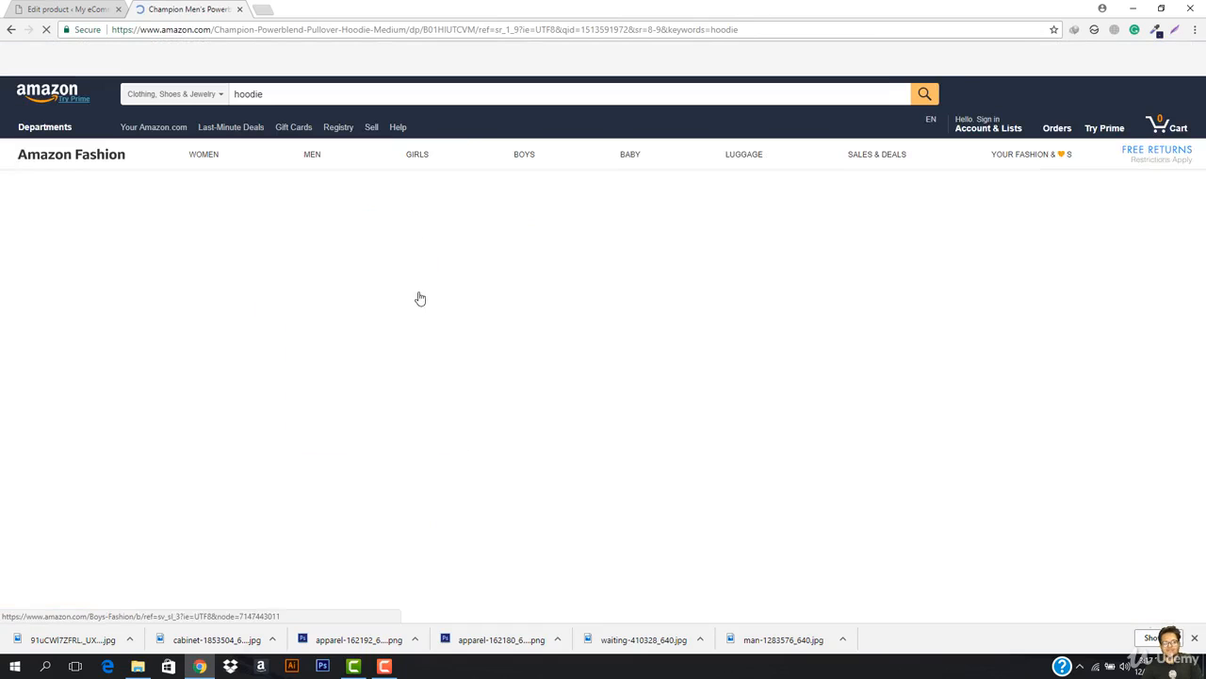
left_click(48, 91)
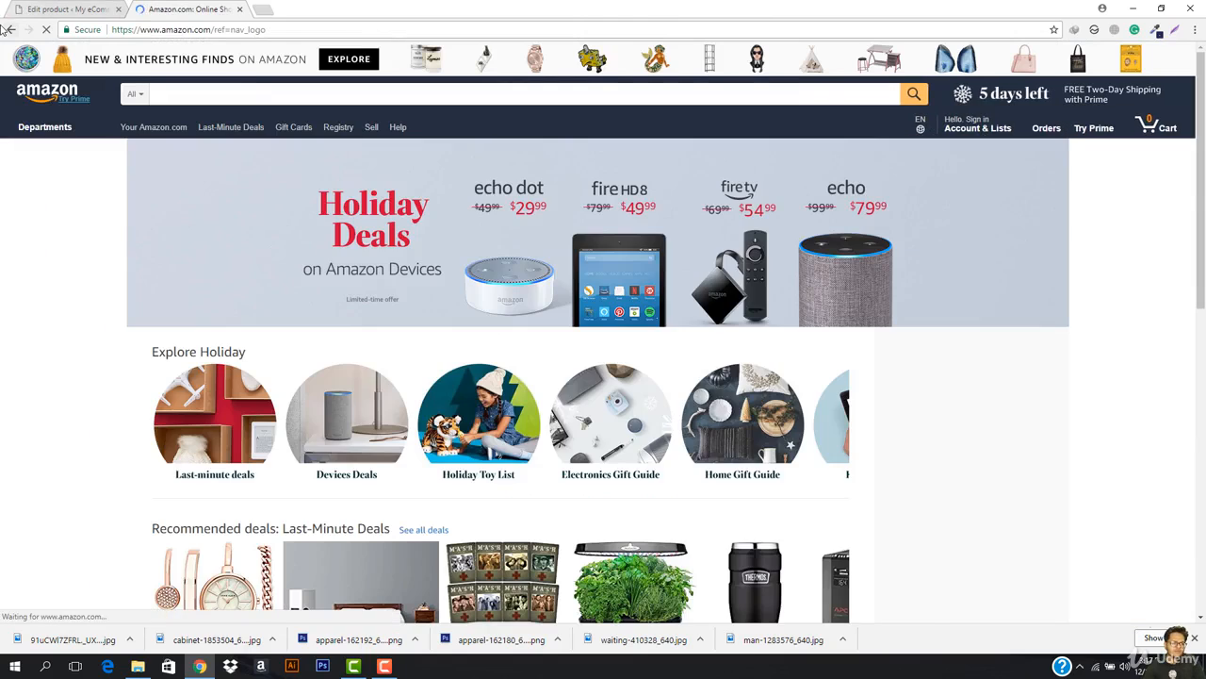
left_click(11, 29)
left_click(9, 29)
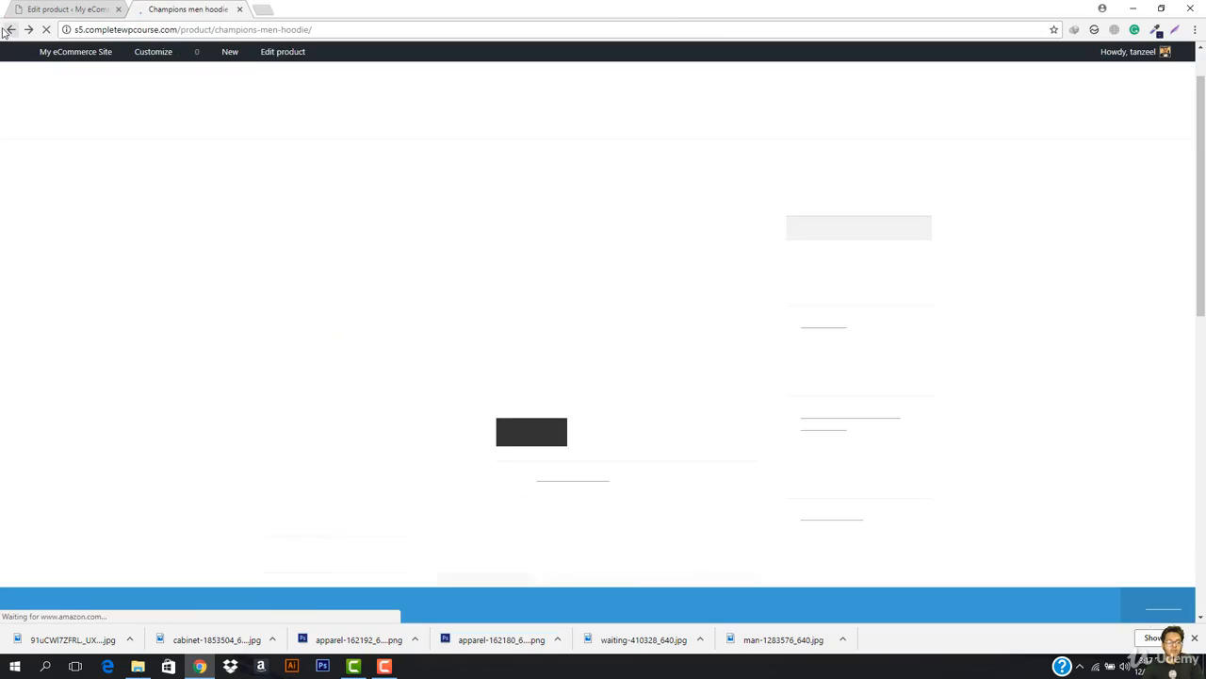
scroll(805, 340, "up", 1)
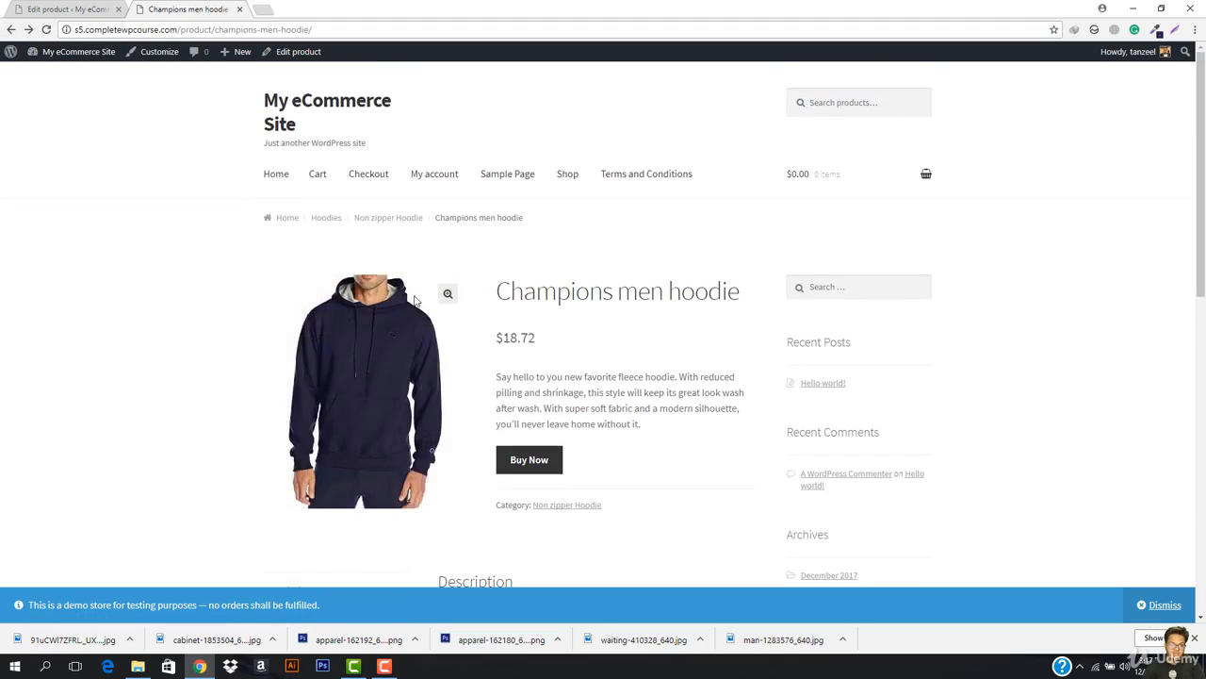
scroll(349, 429, "down", 4)
scroll(349, 433, "up", 5)
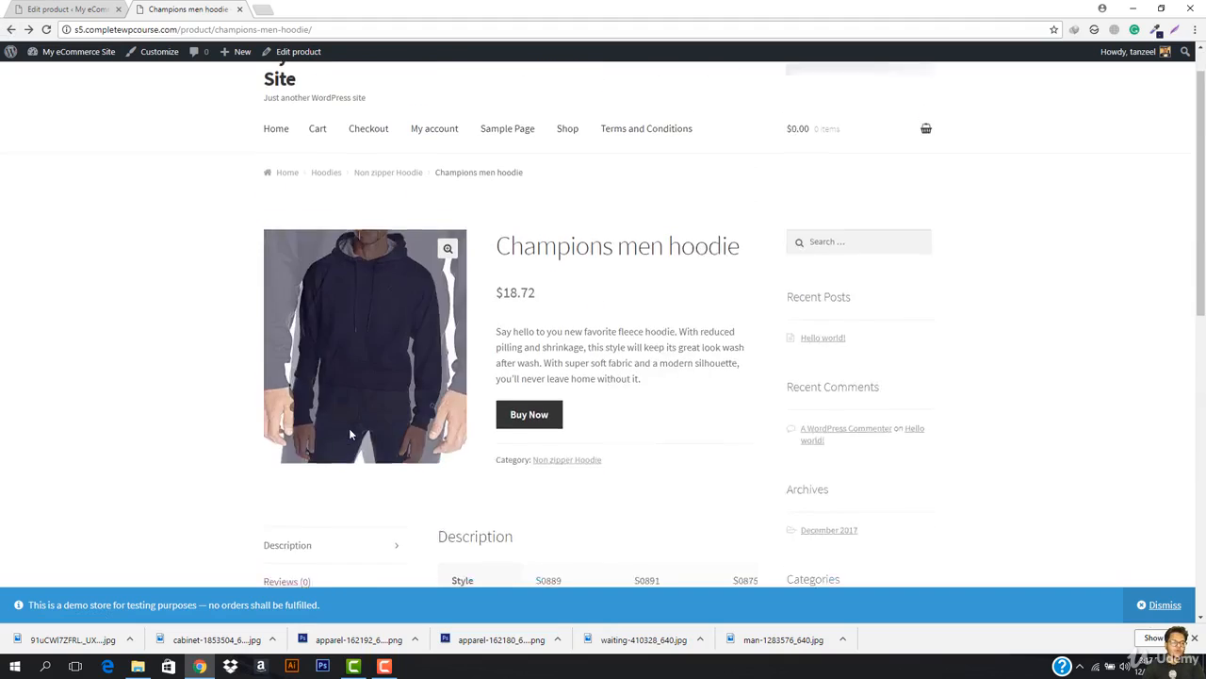
Step: Go back to the store's shop page, and review the hoodie's external product settings on its edit page
left_click(291, 110)
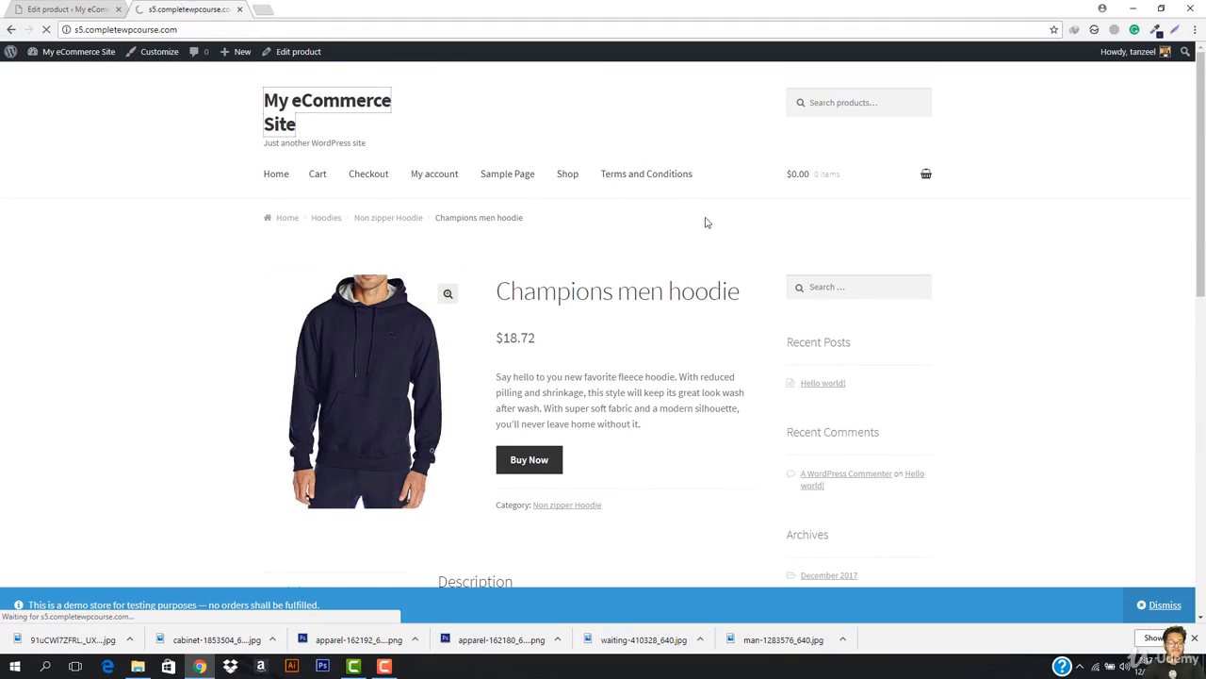
left_click(566, 180)
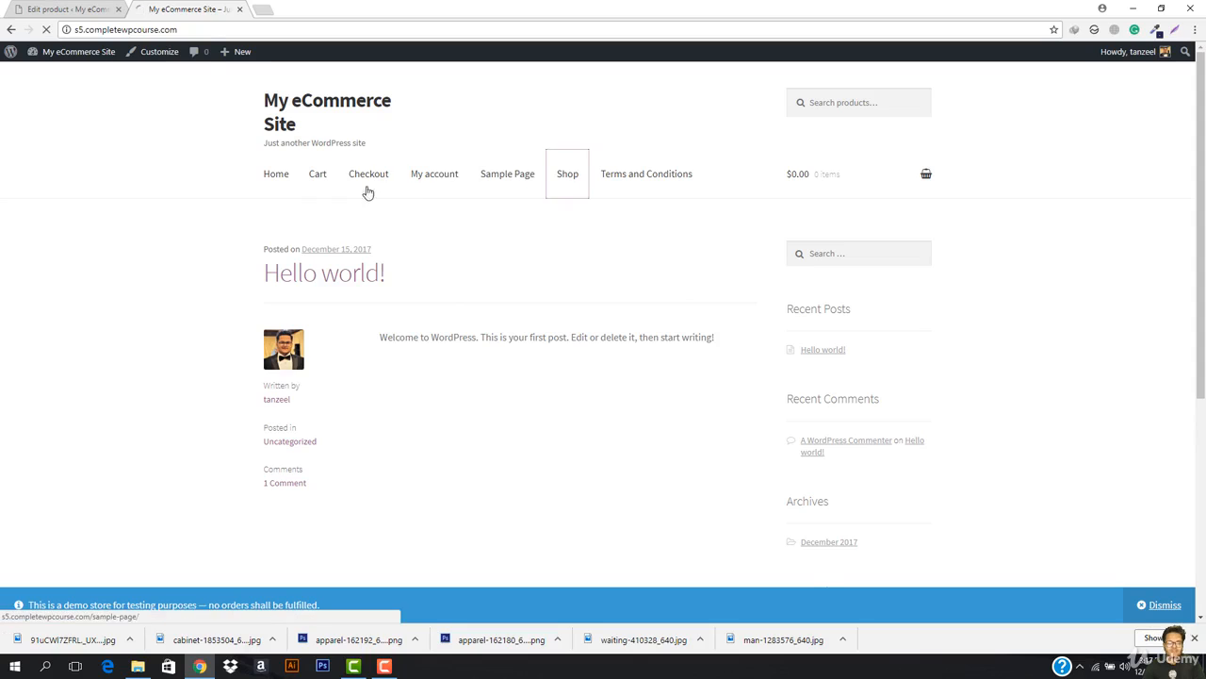
left_click(58, 7)
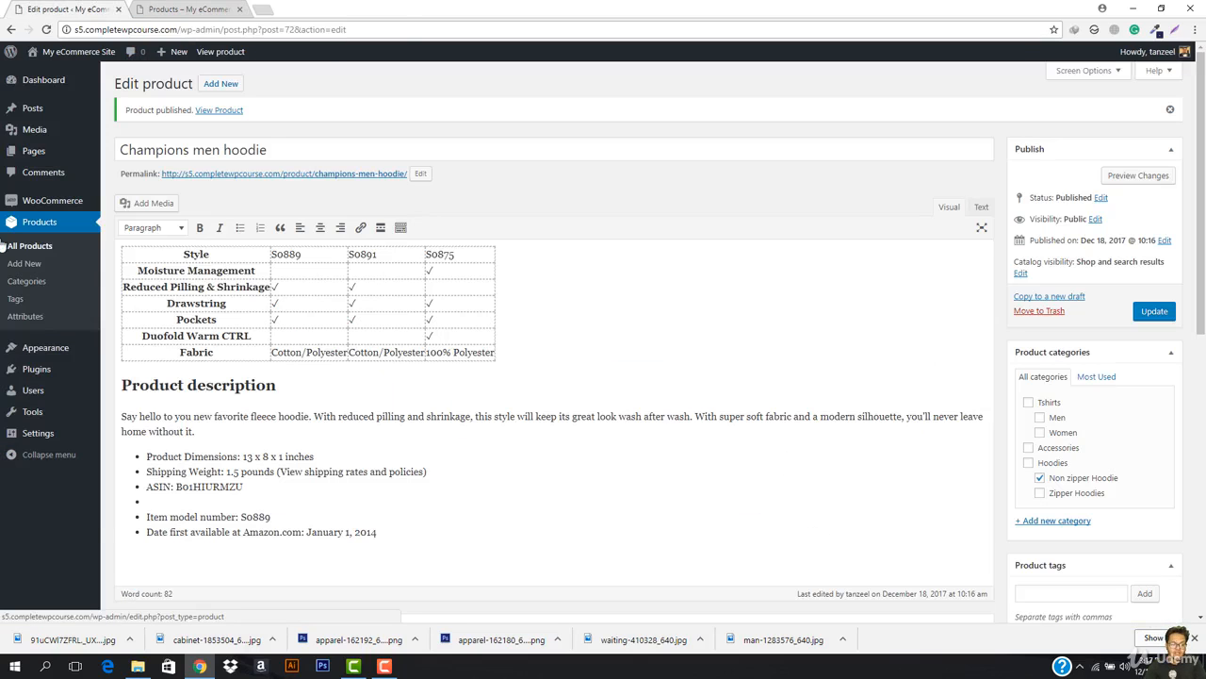
scroll(375, 377, "down", 4)
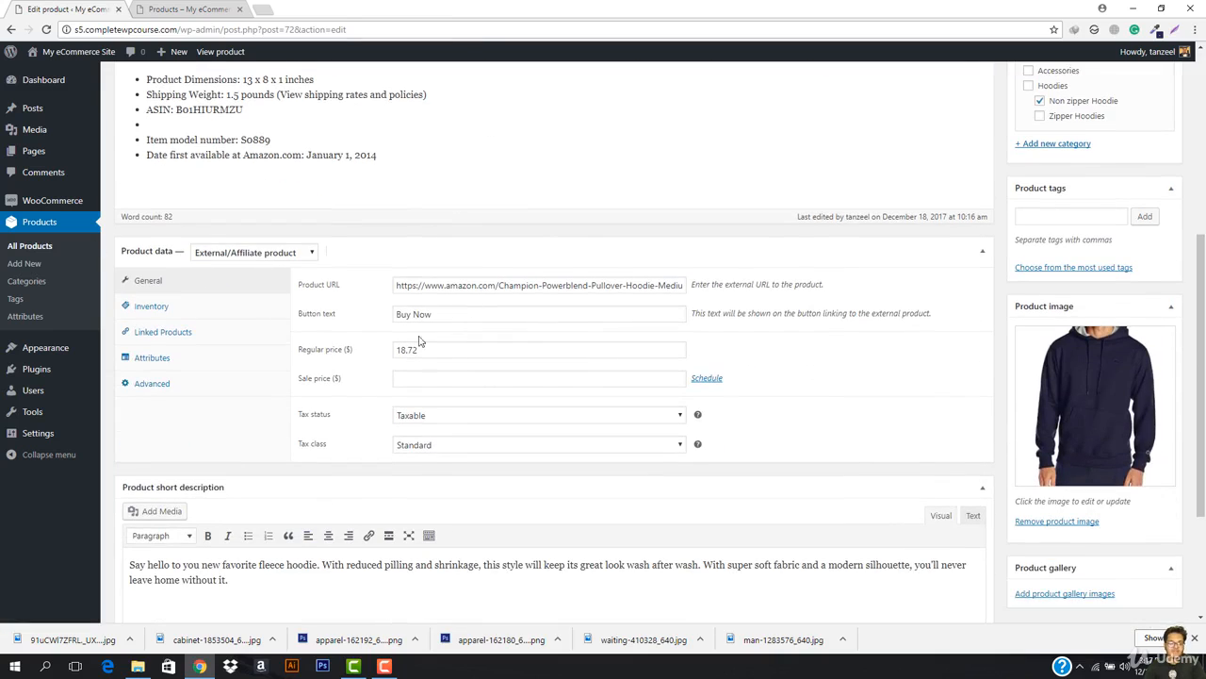
scroll(318, 338, "up", 4)
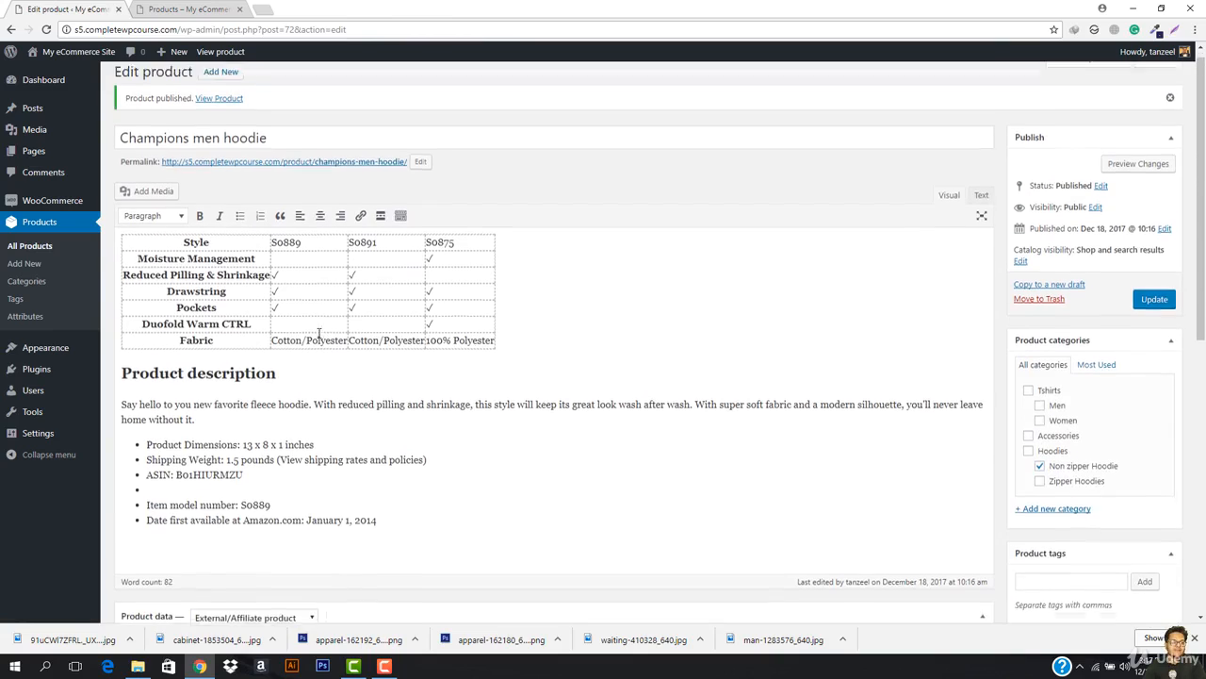